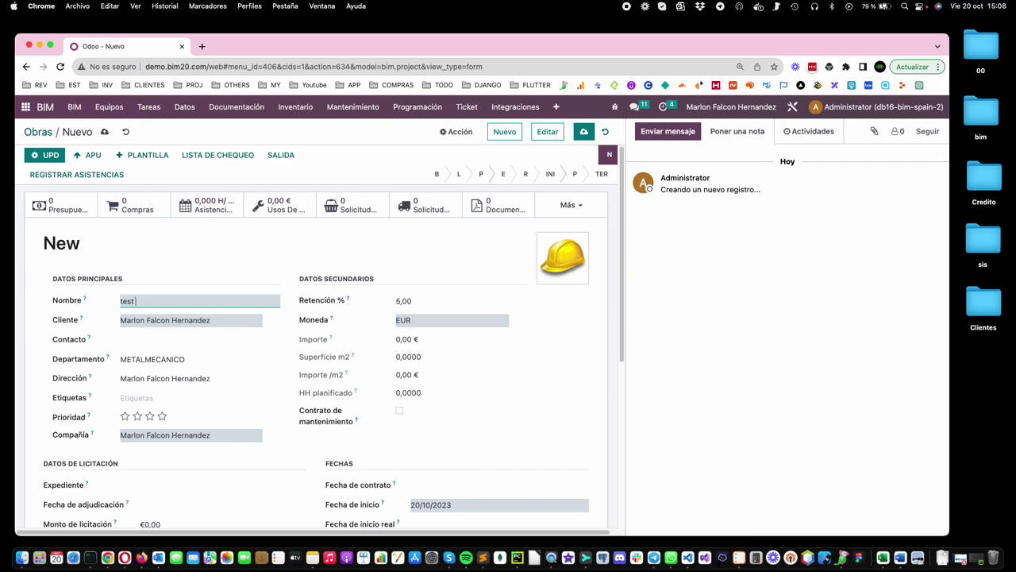
Save the new project as test 501 and create a budget for it under the same name
click(59, 205)
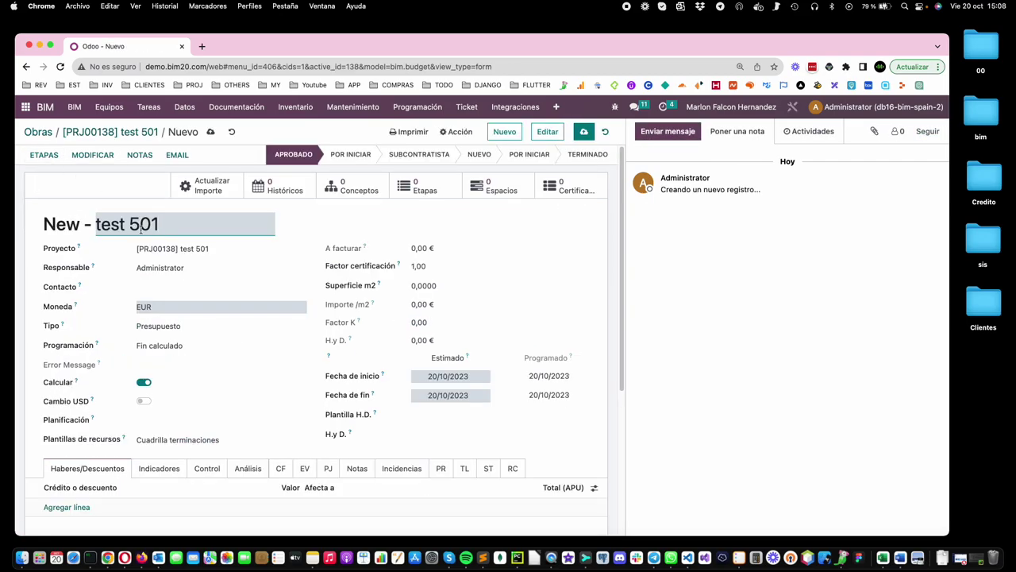
click(584, 131)
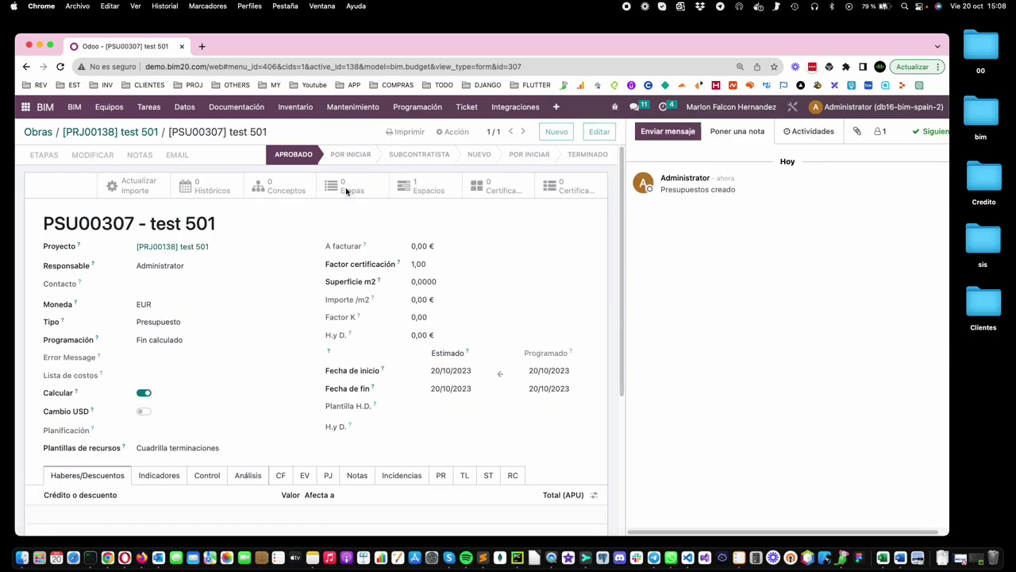
click(347, 186)
click(224, 133)
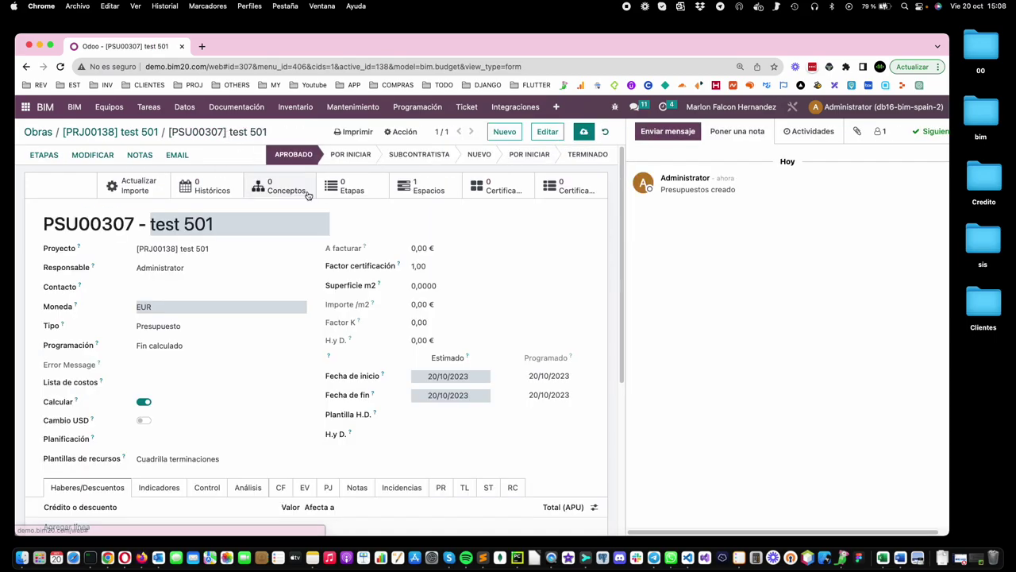
Add a chapter concept to the test 501 budget with code 01 and description Cimentacion, and save it
click(283, 189)
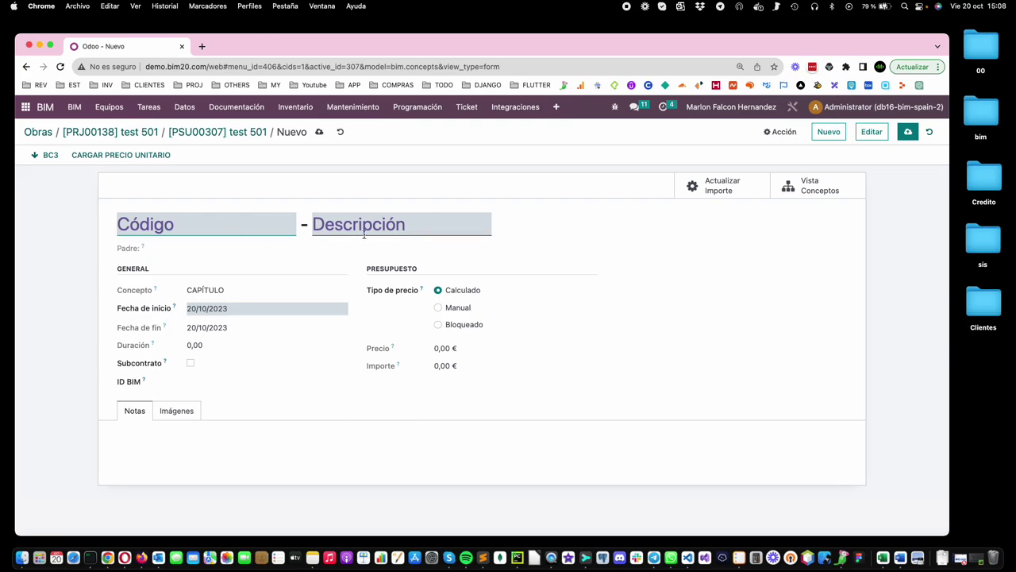
text(01)
key(Tab)
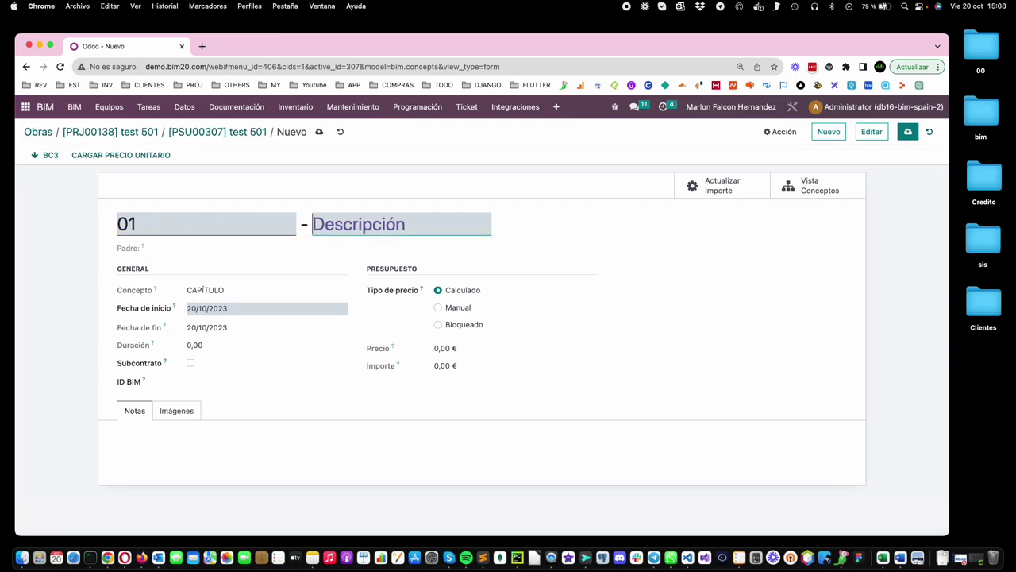
text(Cimentacion)
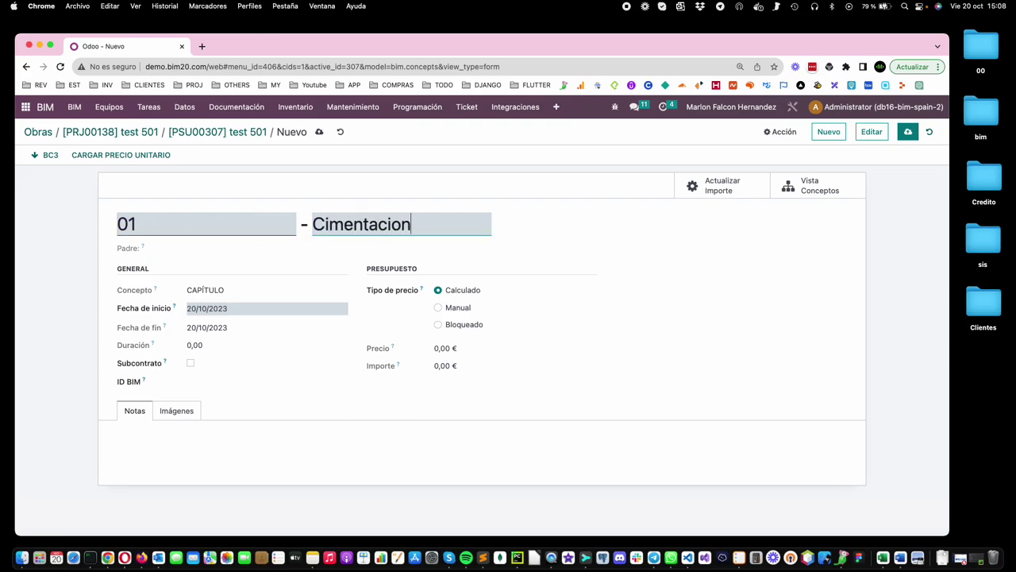
click(909, 132)
In the concept hierarchy, add a work item with the description AS under the Cimentacion chapter
click(782, 191)
right_click(82, 185)
click(118, 208)
key(Tab)
text(AS)
click(230, 505)
Add a material concept under the AS work item using the product [M1] Acero Corrugado RB
right_click(63, 193)
click(102, 221)
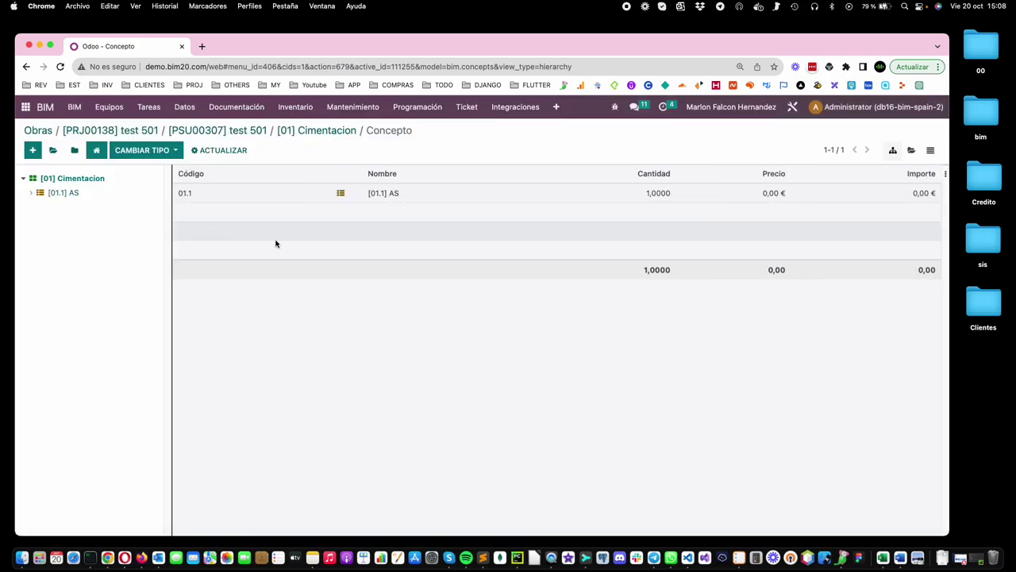
click(512, 262)
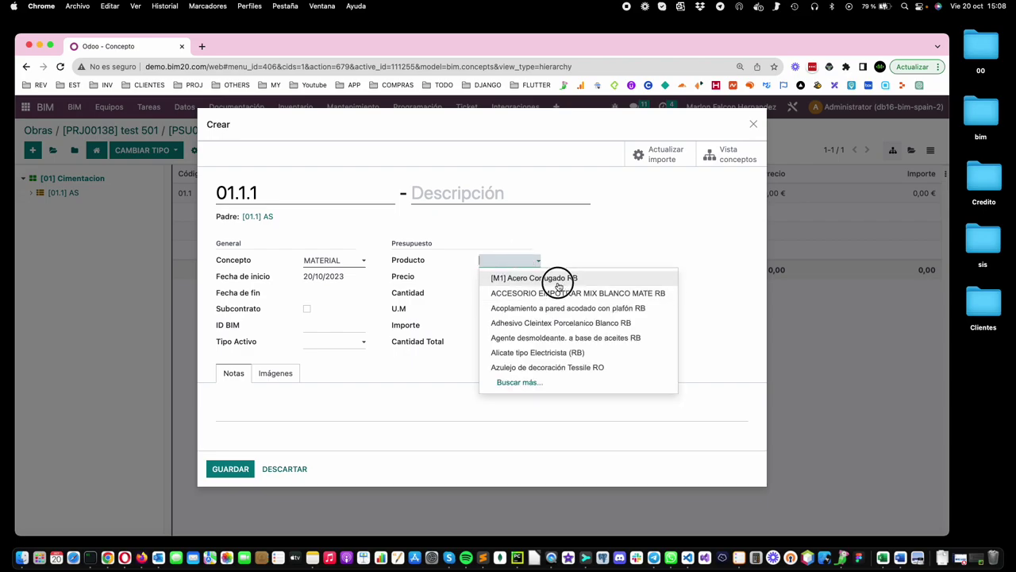
click(556, 277)
click(229, 469)
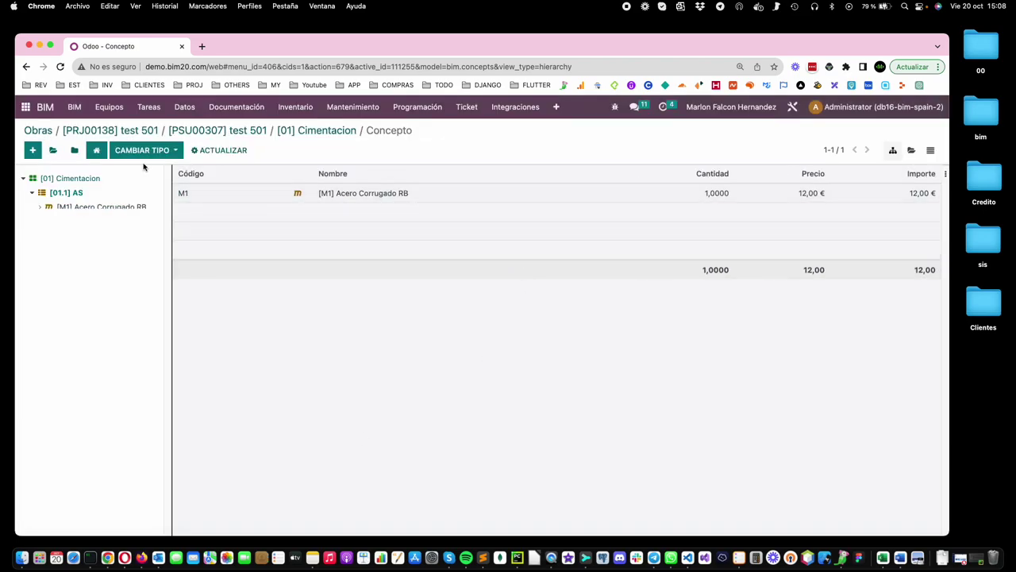
Edit the AS work item, set its quantity to 200 and save it
right_click(72, 198)
click(86, 208)
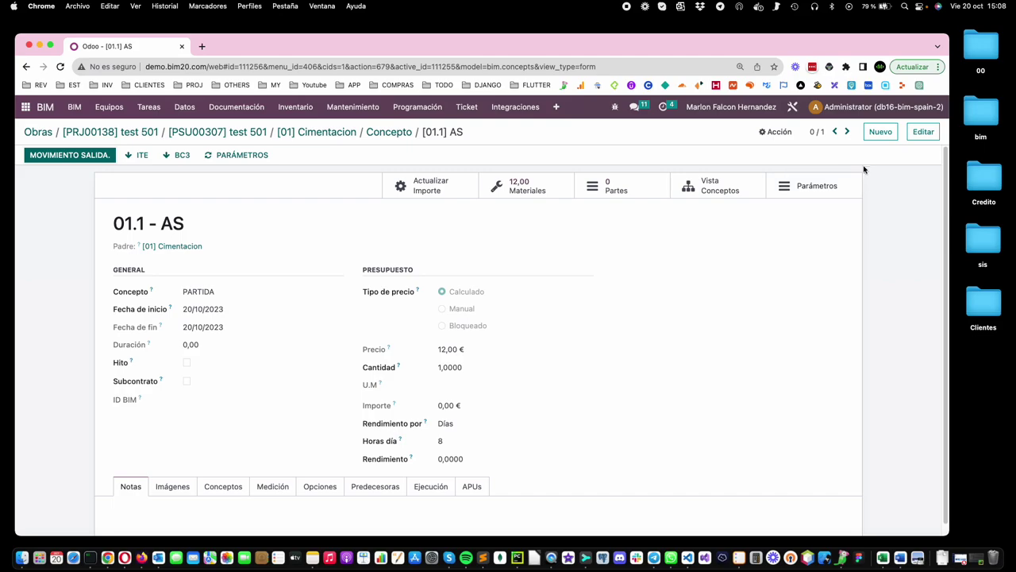
click(924, 136)
click(458, 369)
text(2009)
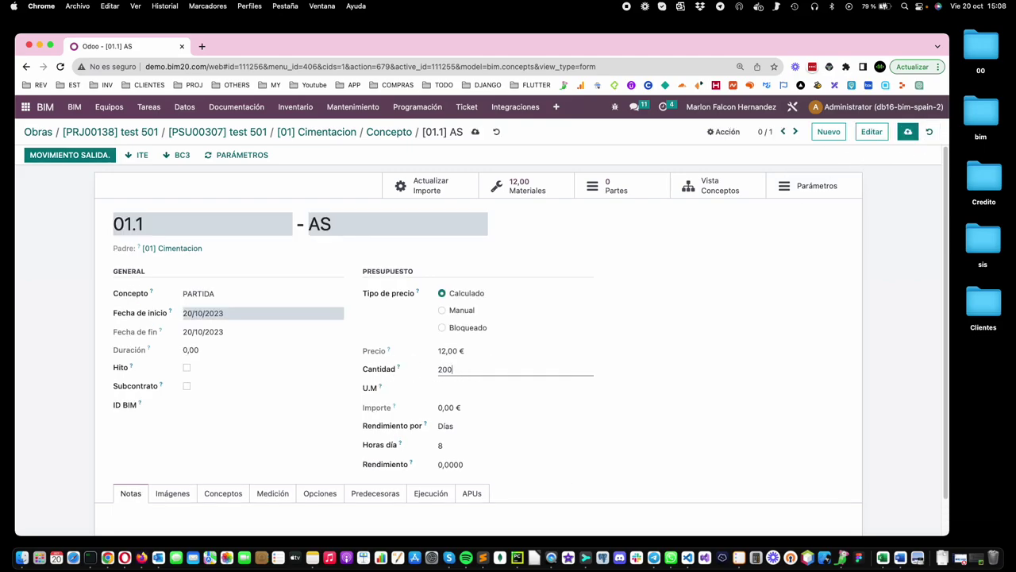
click(908, 132)
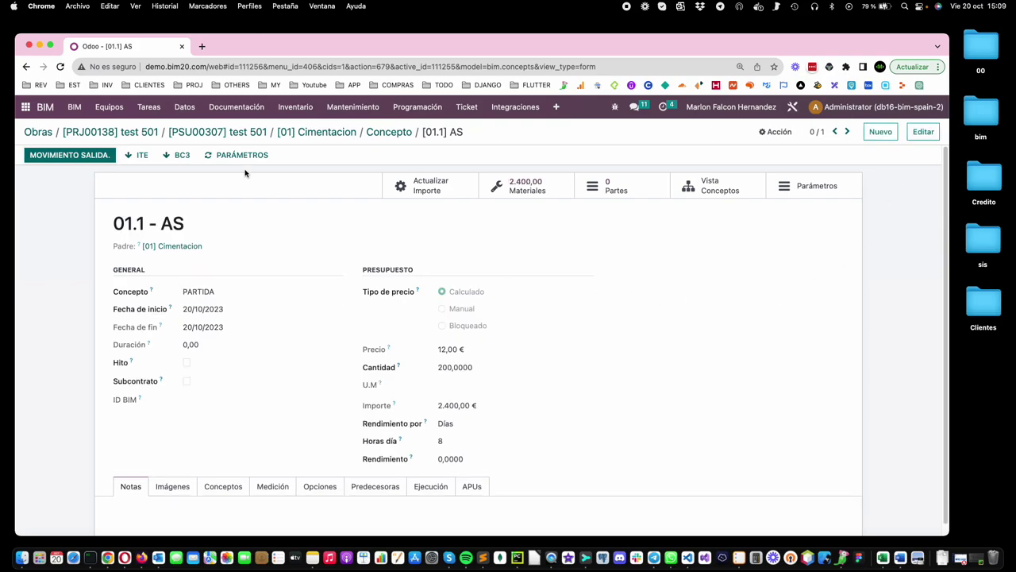
Create a warehouse for the test 501 project in its inventory settings
click(150, 132)
scroll(204, 386, down, 5)
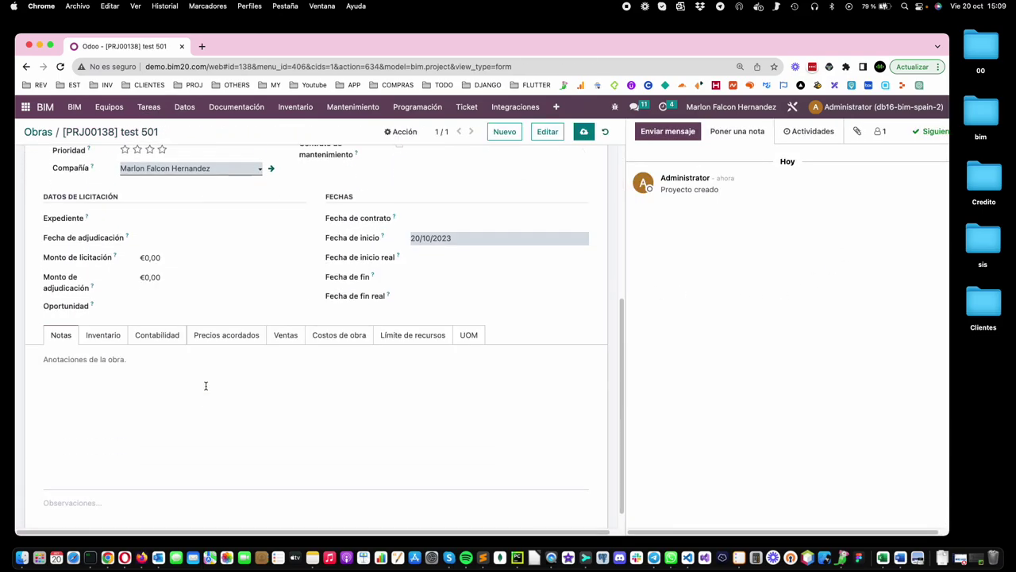
click(103, 313)
click(73, 449)
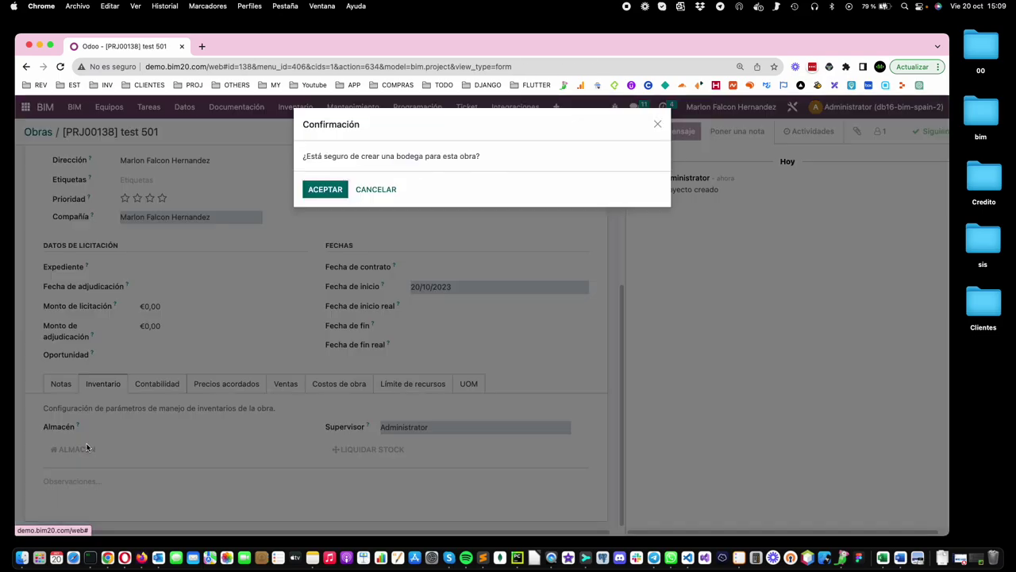
click(324, 189)
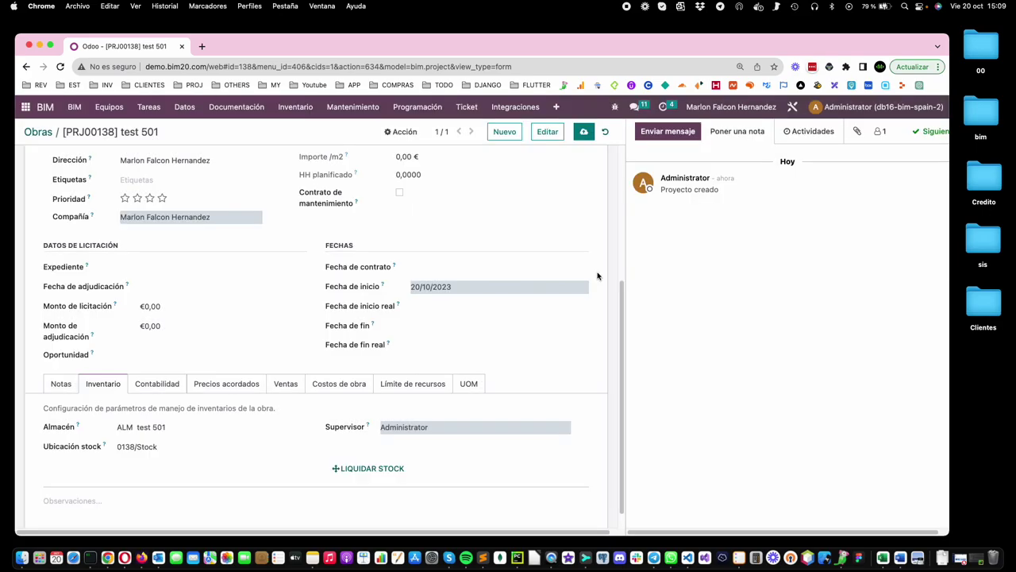
Create and save a new materials request for the project [PRJ00138] test 501
scroll(240, 391, up, 5)
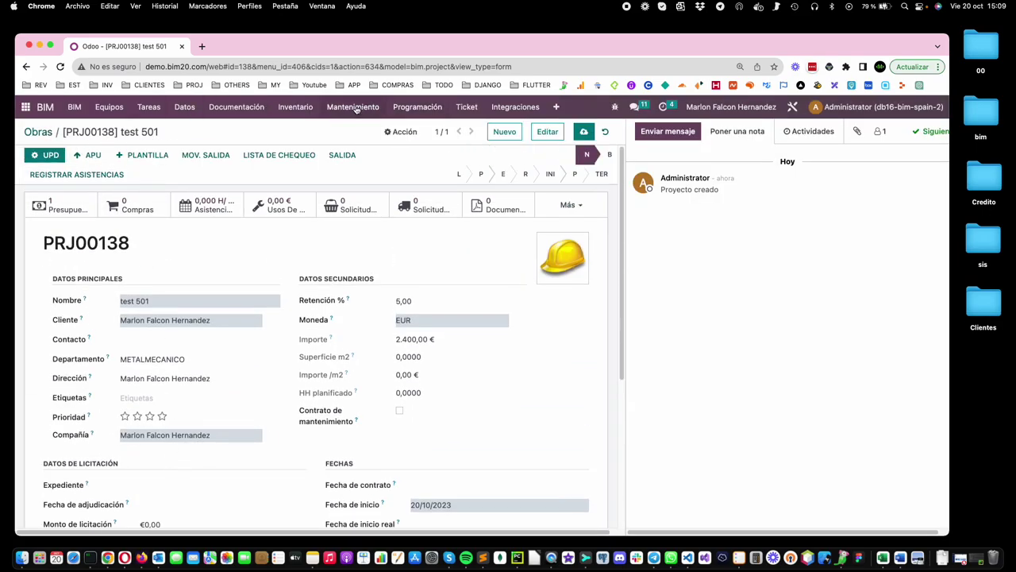
click(295, 107)
click(349, 221)
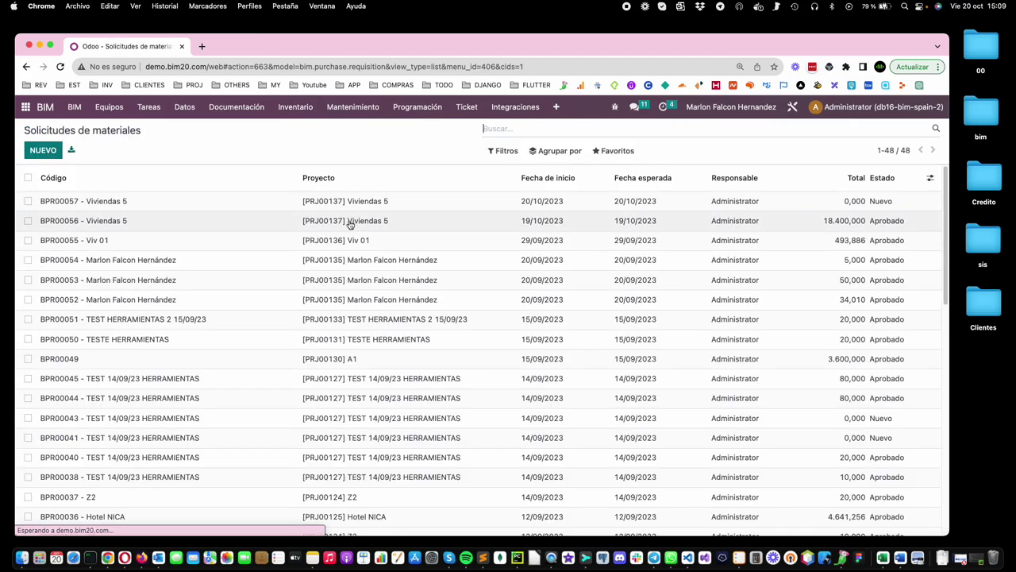
click(43, 150)
click(197, 247)
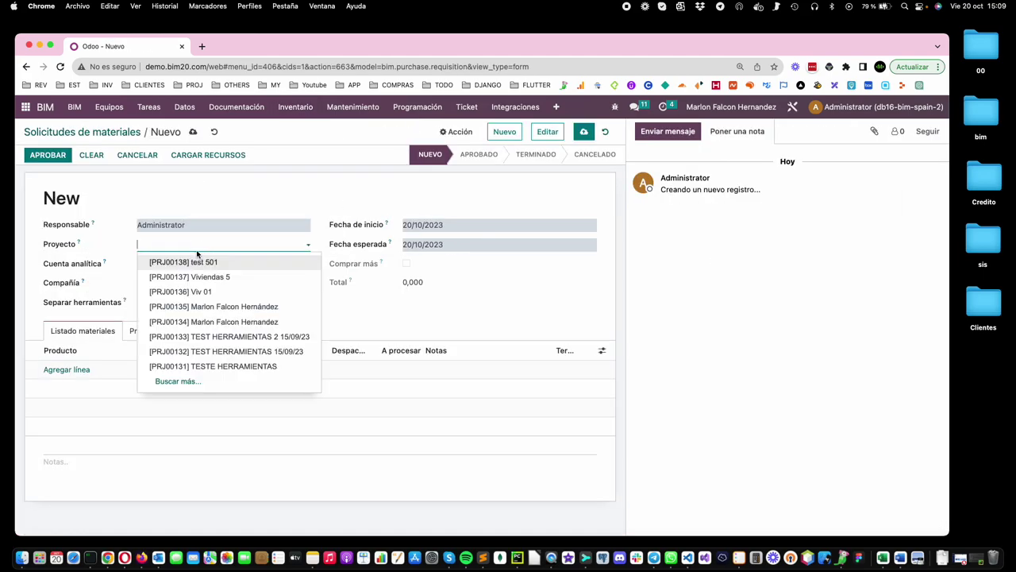
click(242, 269)
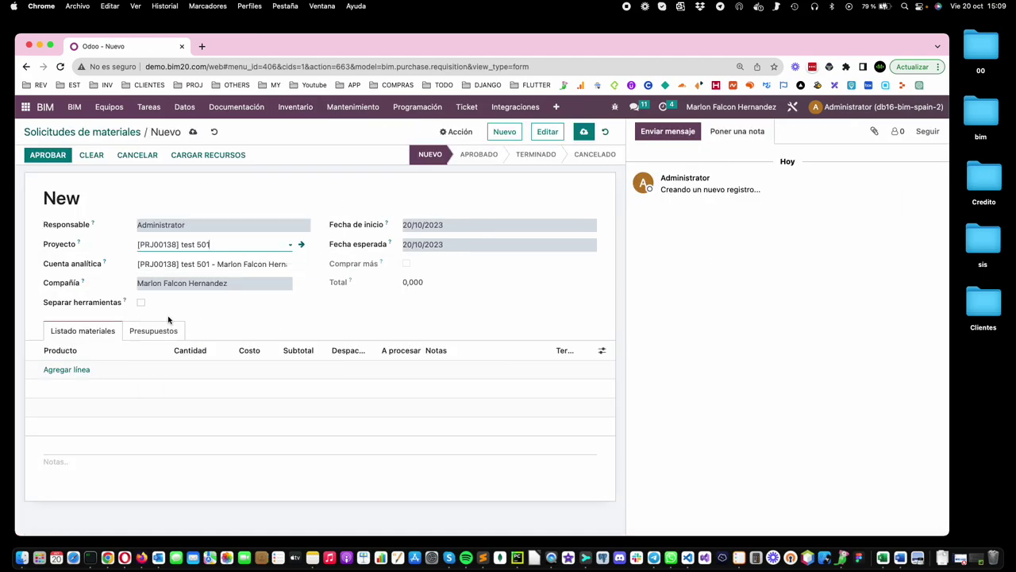
click(192, 133)
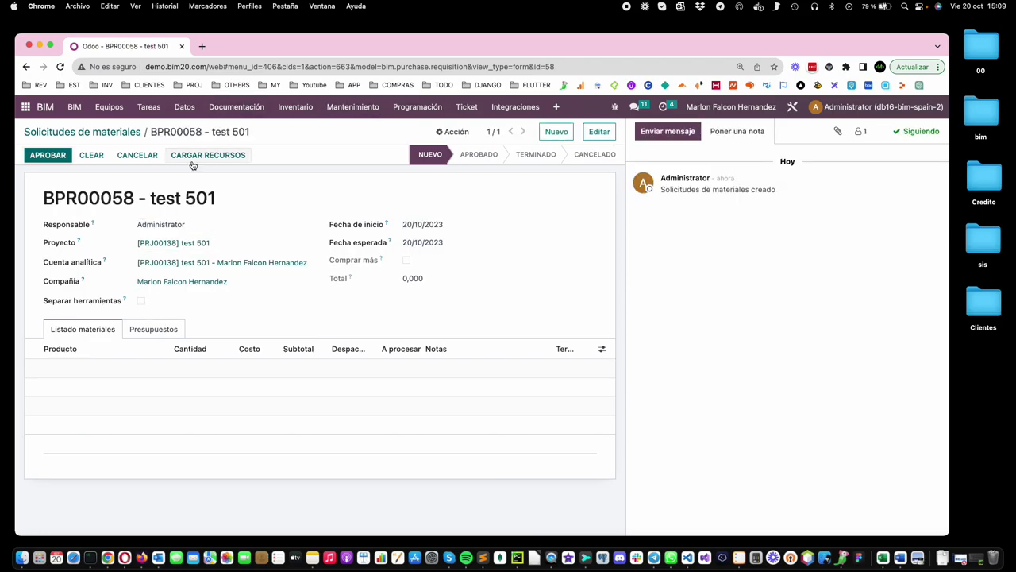
Load the project's budgeted resources into the materials request and approve the request
click(205, 154)
click(562, 162)
click(228, 325)
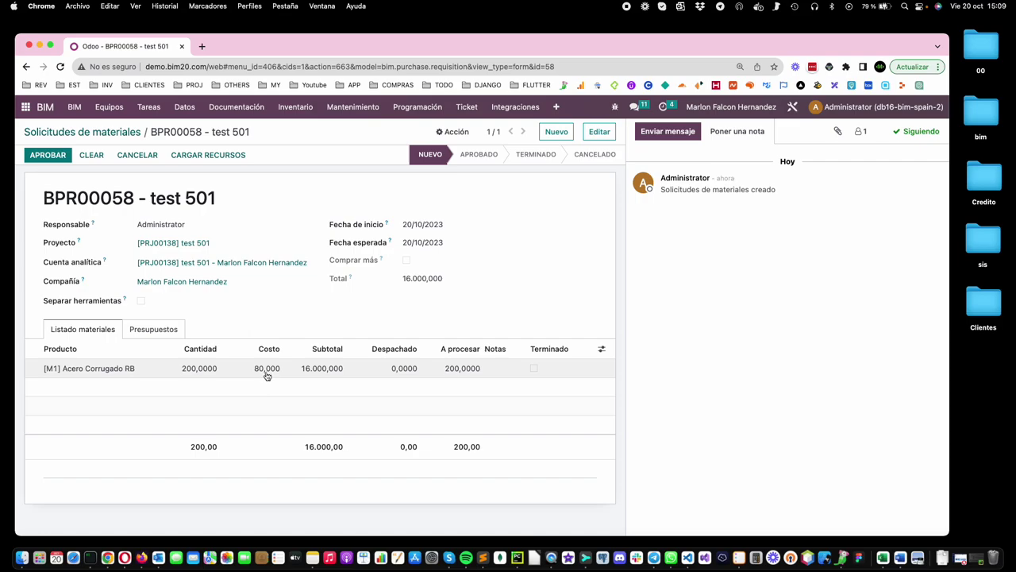
click(48, 154)
click(337, 192)
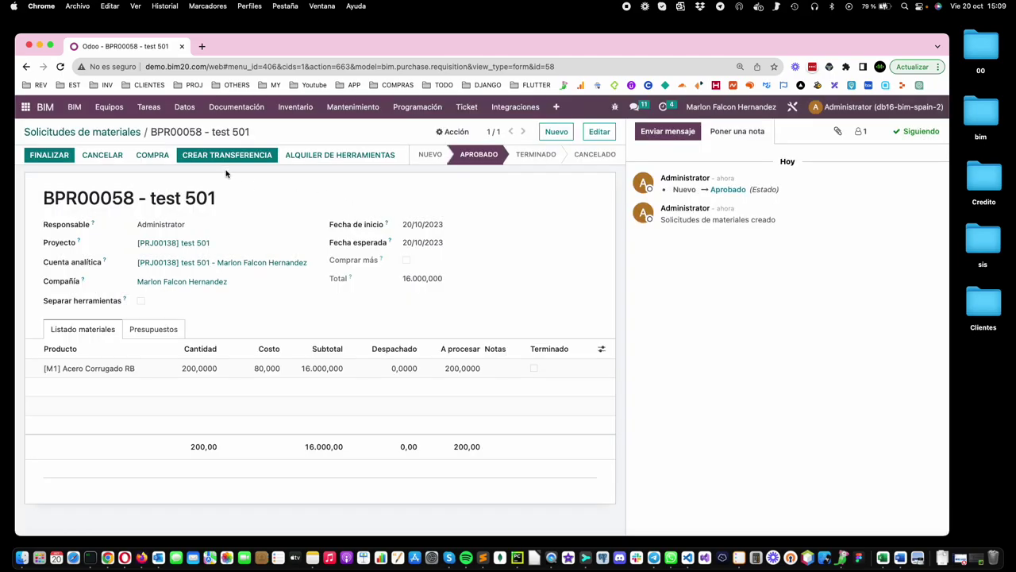
Generate a purchase order from the materials request with AUTOLAVADO EL PORTUCA (CC) as the supplier
click(153, 155)
click(567, 236)
click(567, 236)
click(607, 234)
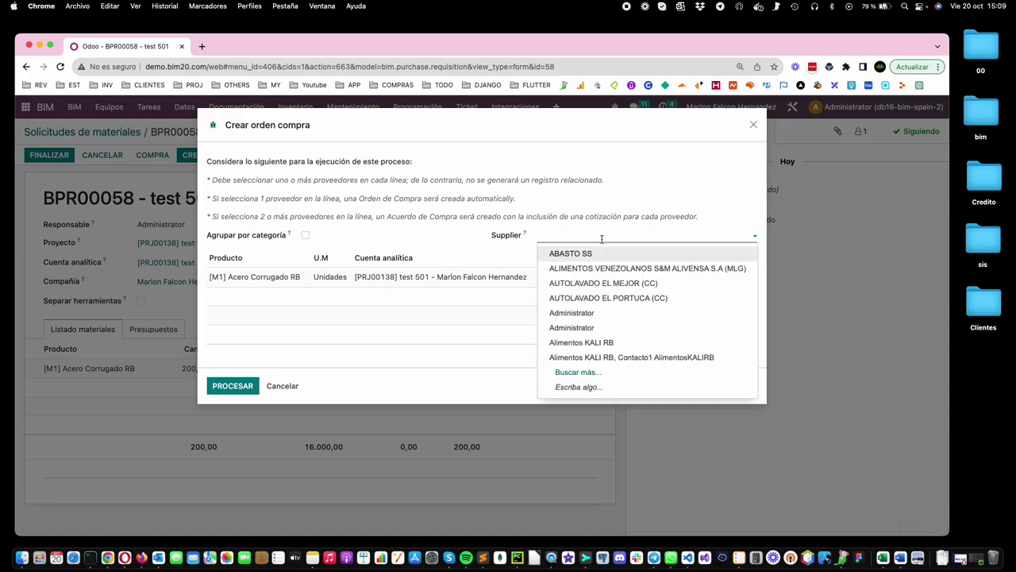
click(608, 300)
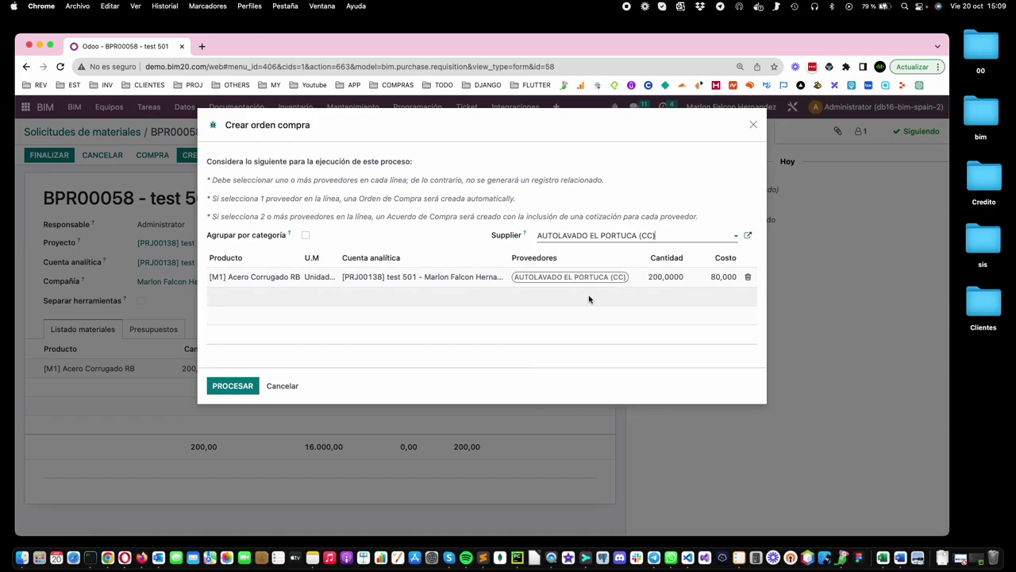
click(232, 386)
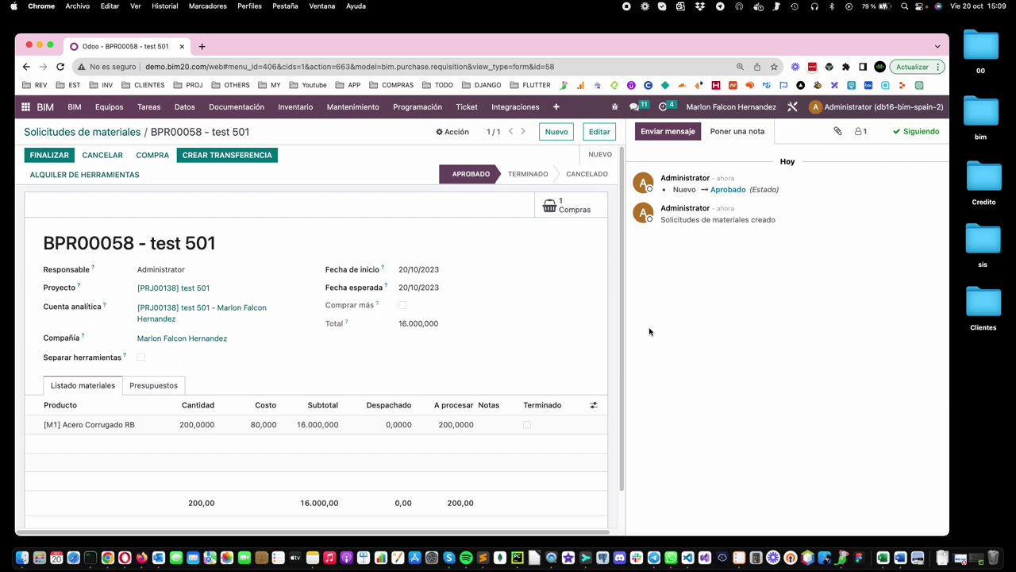
From the request's linked purchase quotation, create an alternative quotation for the supplier Alimentos KALI RB with the products copied
click(568, 205)
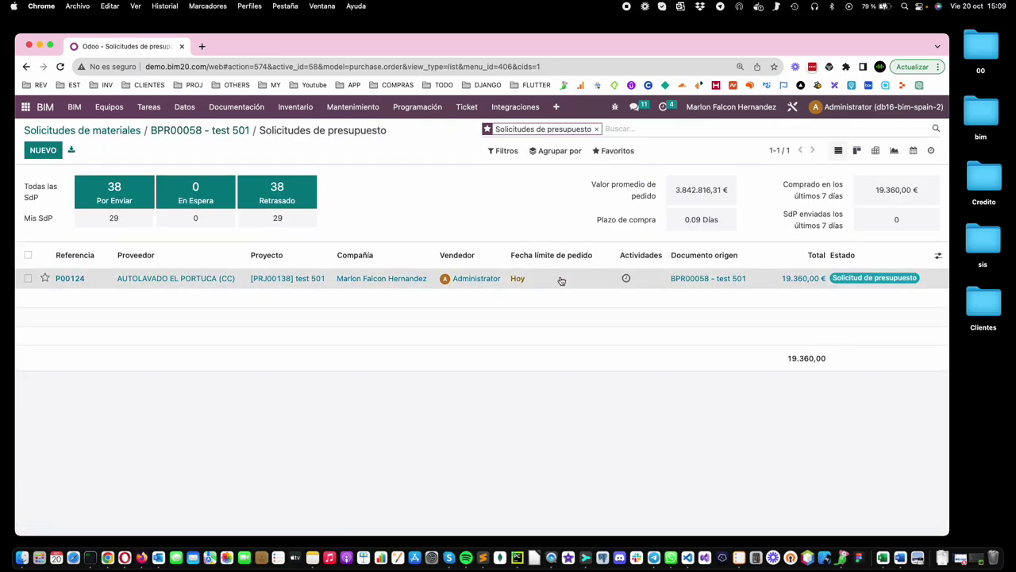
click(561, 281)
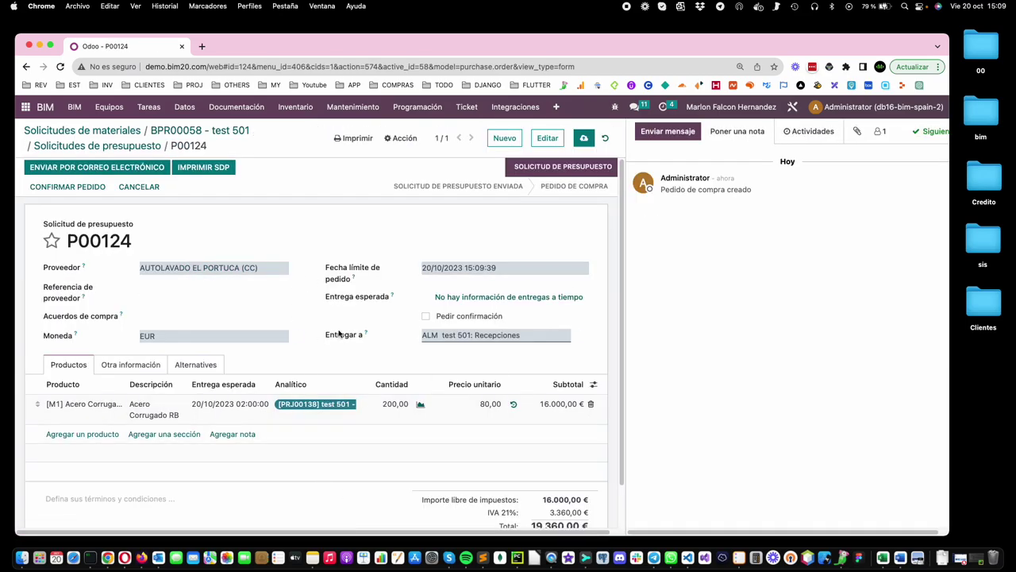
click(210, 368)
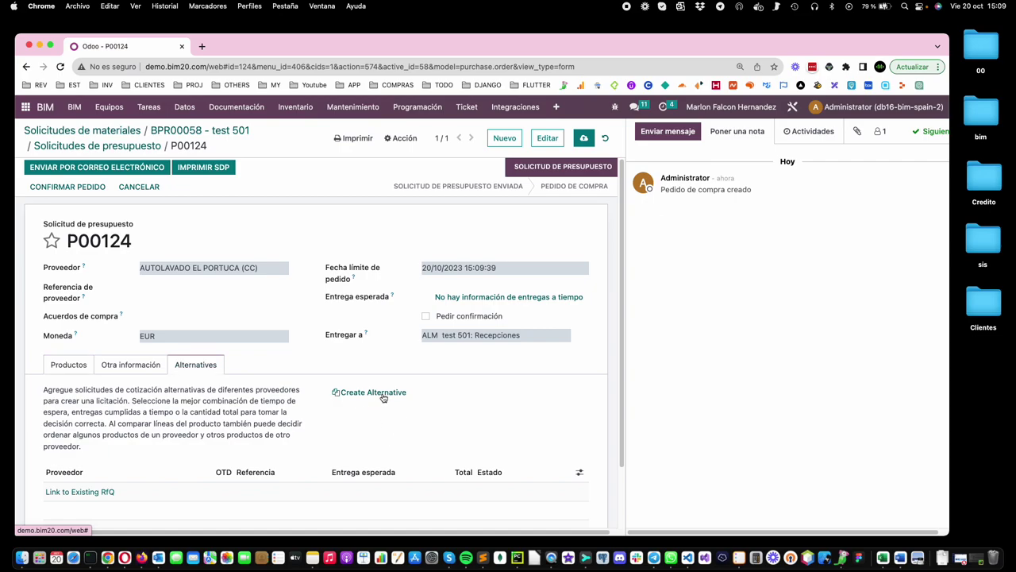
click(383, 397)
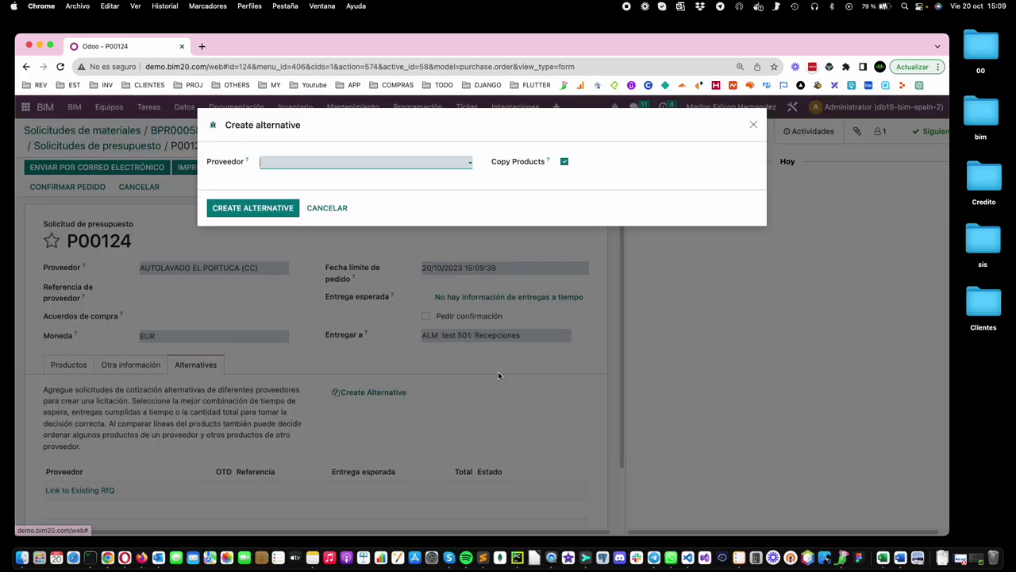
click(321, 163)
click(304, 269)
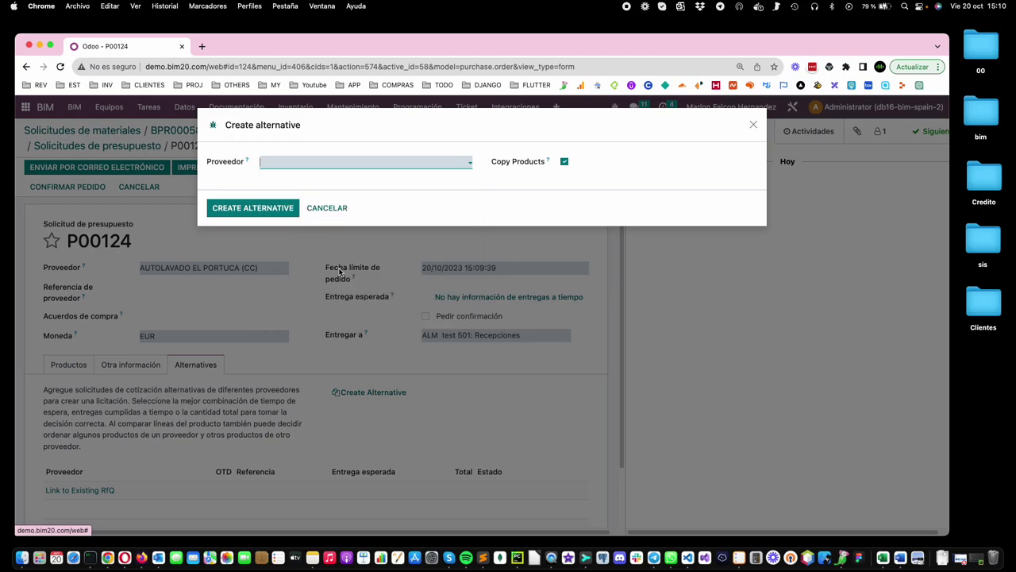
click(236, 208)
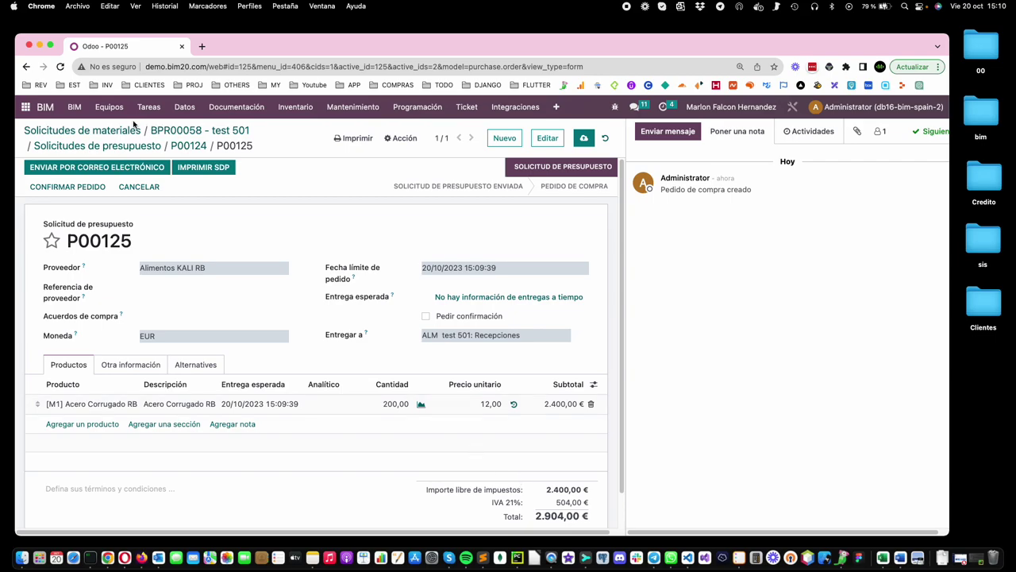
Review the list of quotation requests in the Compra app, including the project and source document of the new ones
click(25, 106)
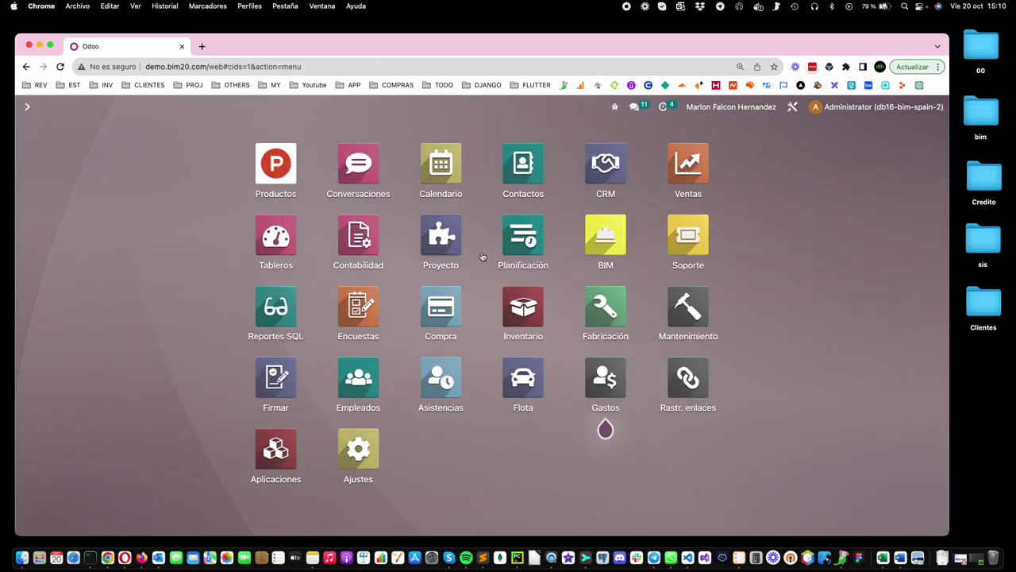
click(441, 313)
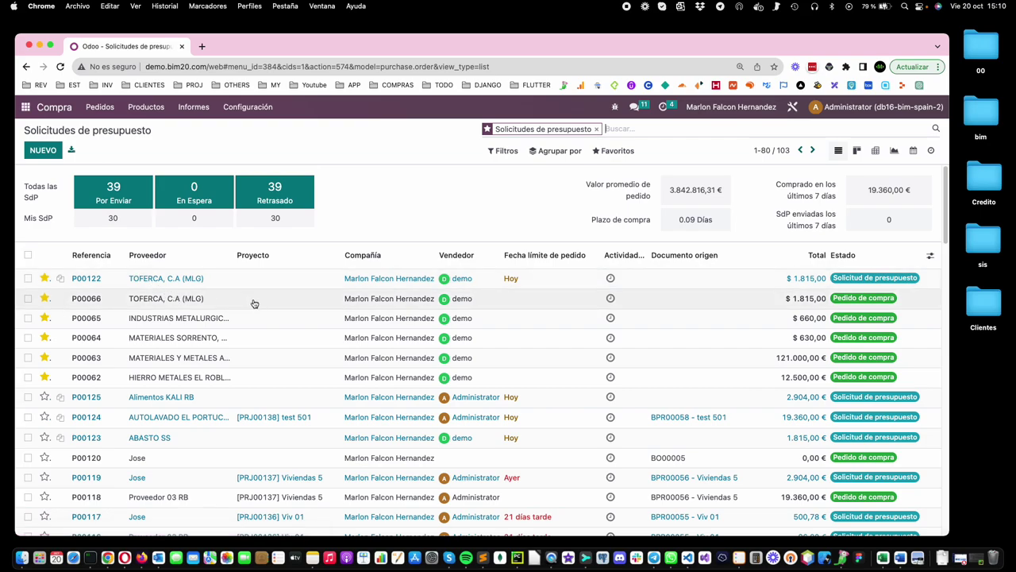
Return to the BIM materials requests, reopen the one for test 501 and check its linked purchases
click(26, 106)
click(610, 238)
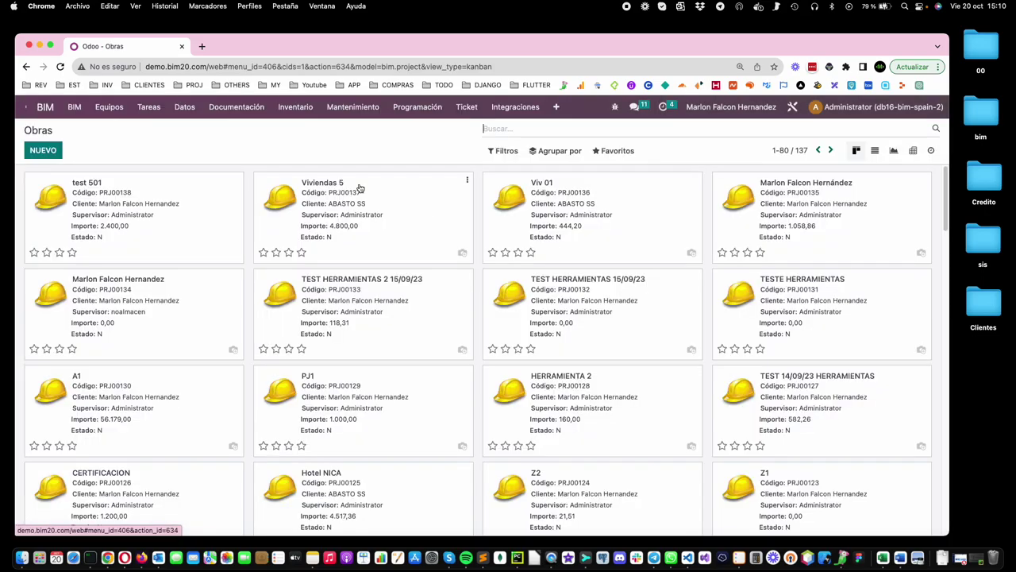
click(308, 108)
click(347, 221)
click(328, 201)
click(591, 209)
Switch from the BIM projects to the list of quotation requests in the Compra app
click(25, 107)
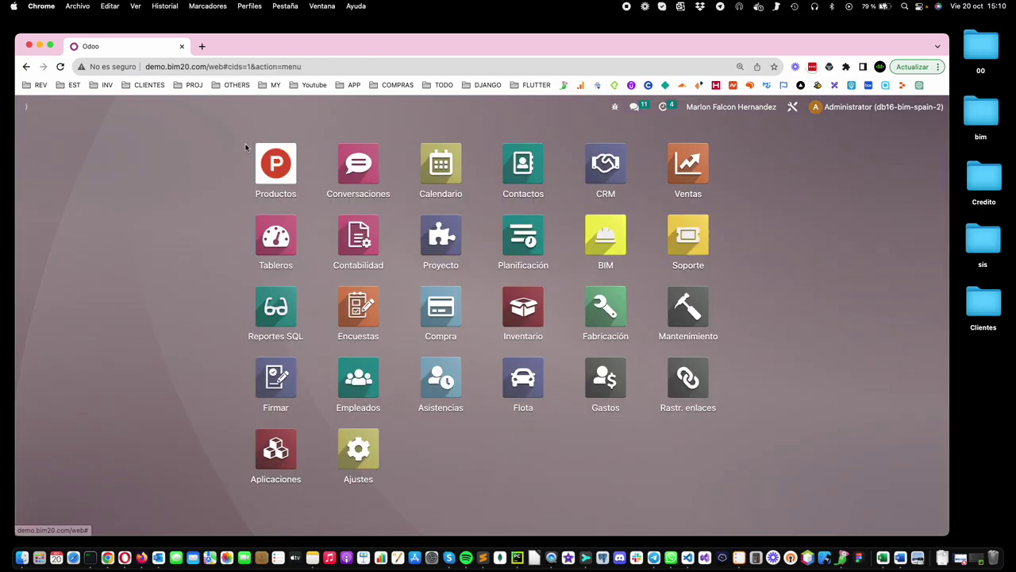
click(610, 238)
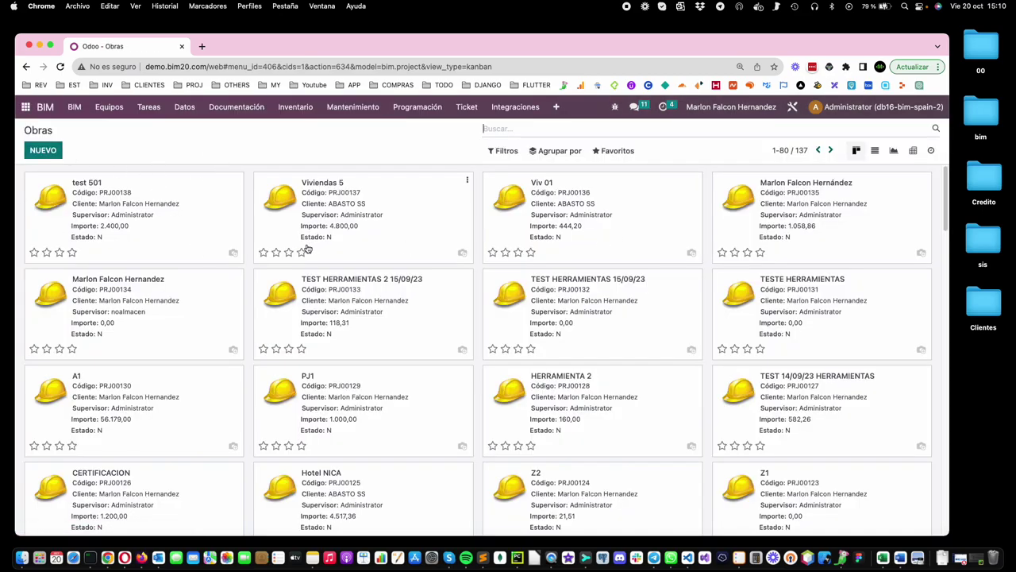
click(28, 107)
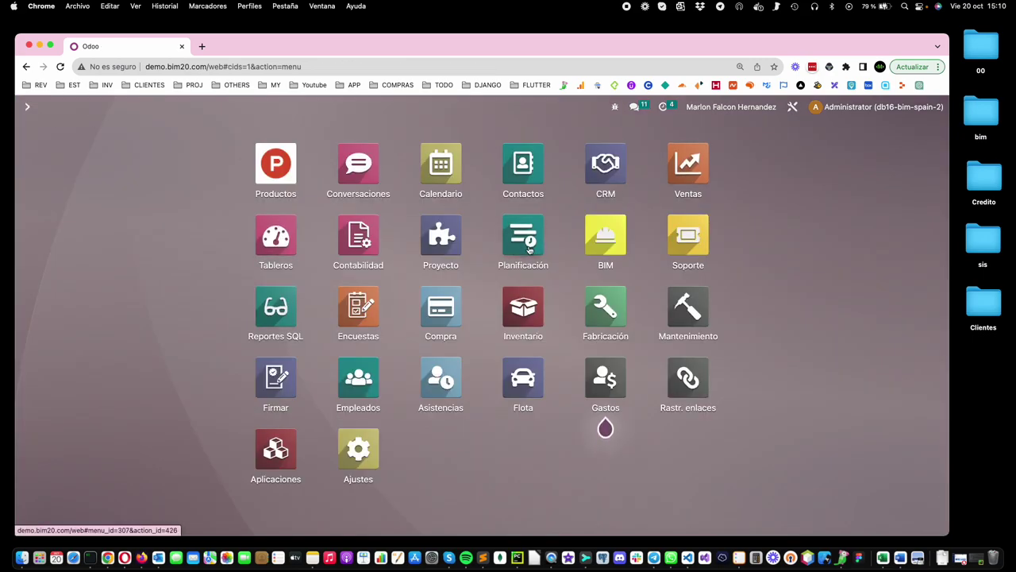
click(440, 309)
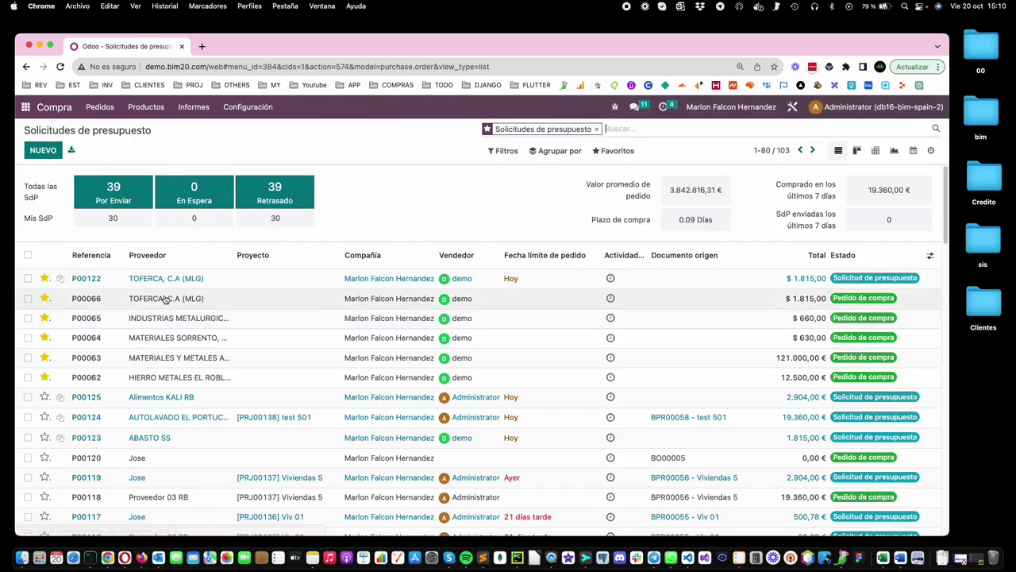
From test 501's AUTOLAVADO EL PORTUCA (CC) quotation, compare the alternatives' product lines and choose Alimentos KALI RB for Acero Corrugado RB
click(117, 421)
click(211, 358)
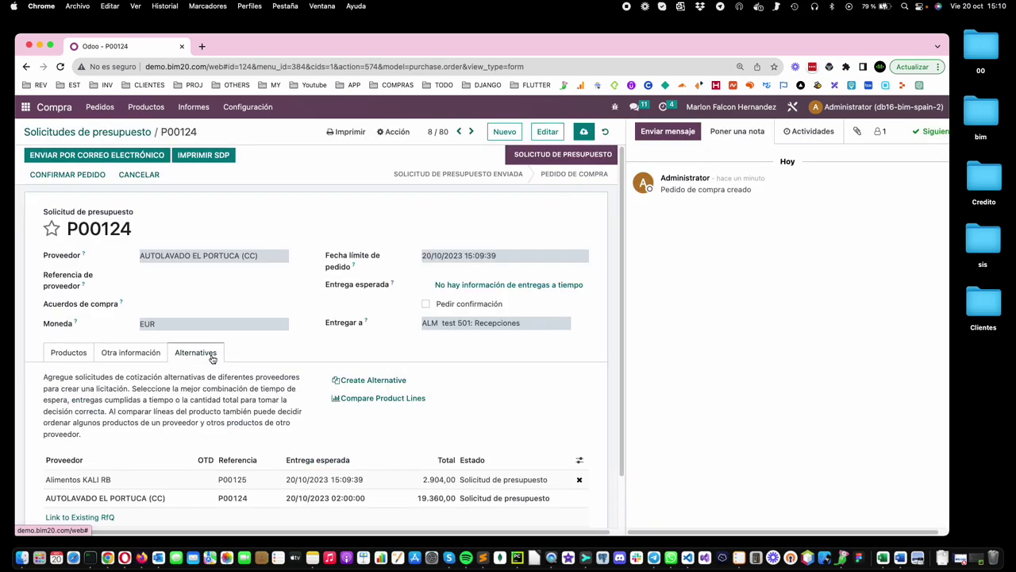
scroll(285, 411, down, 2)
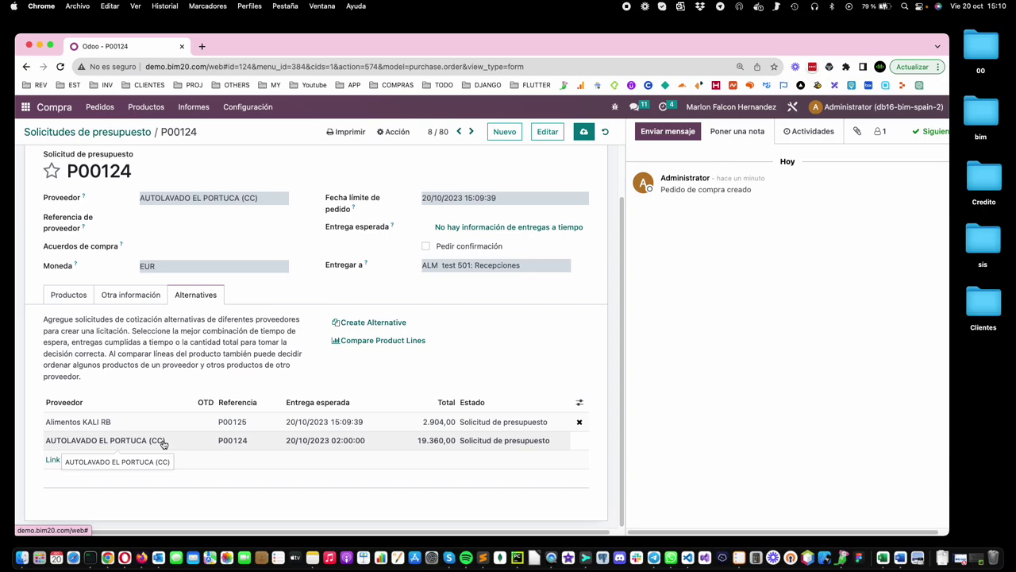
click(396, 340)
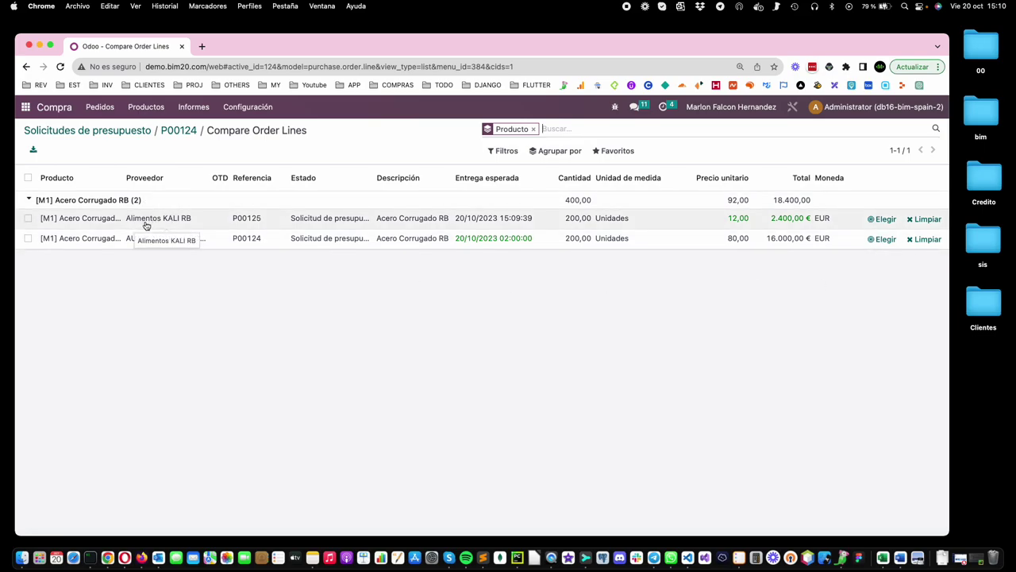
click(882, 220)
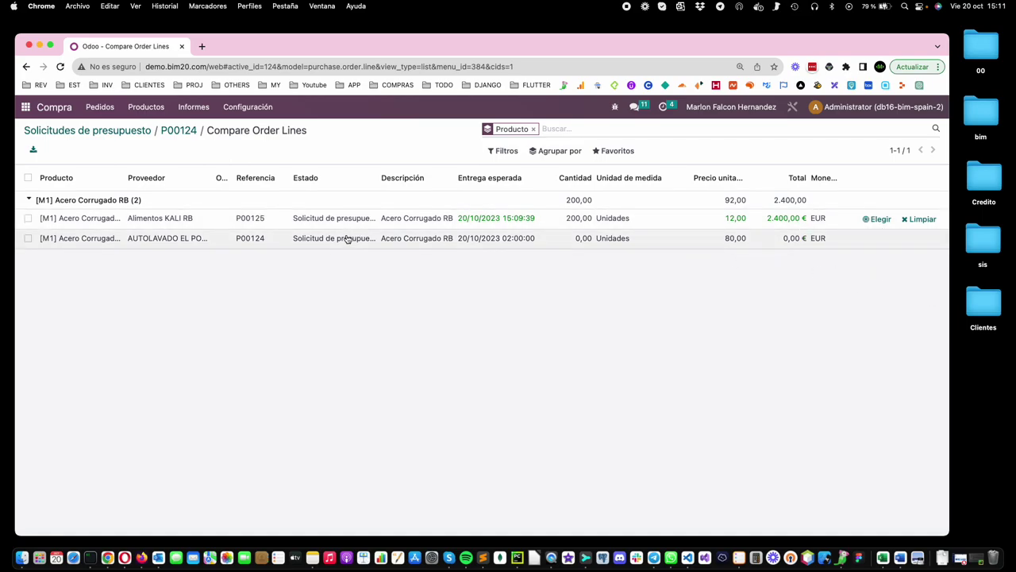
click(187, 135)
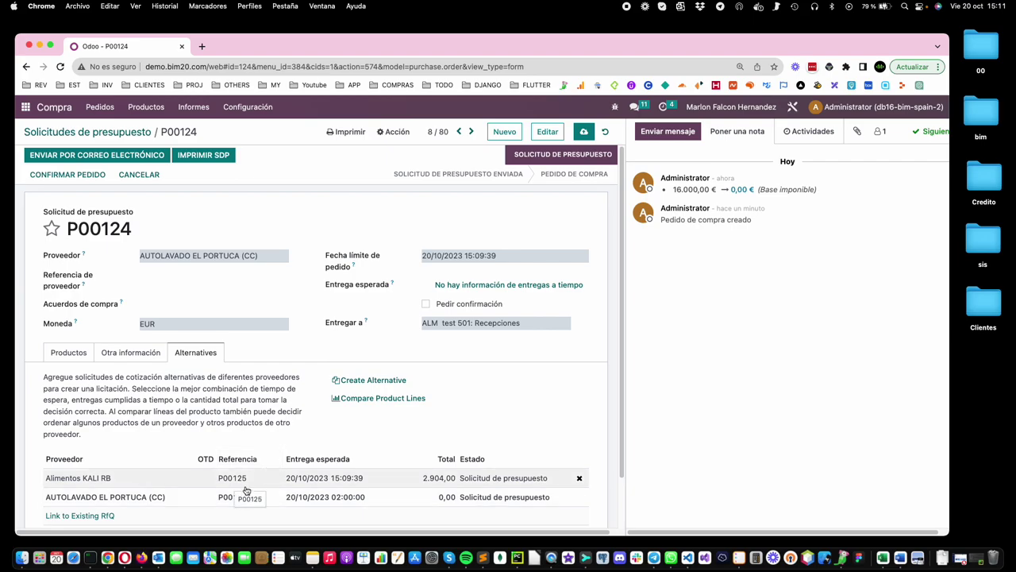
Check the list of purchase orders for an order from the chosen supplier
click(98, 107)
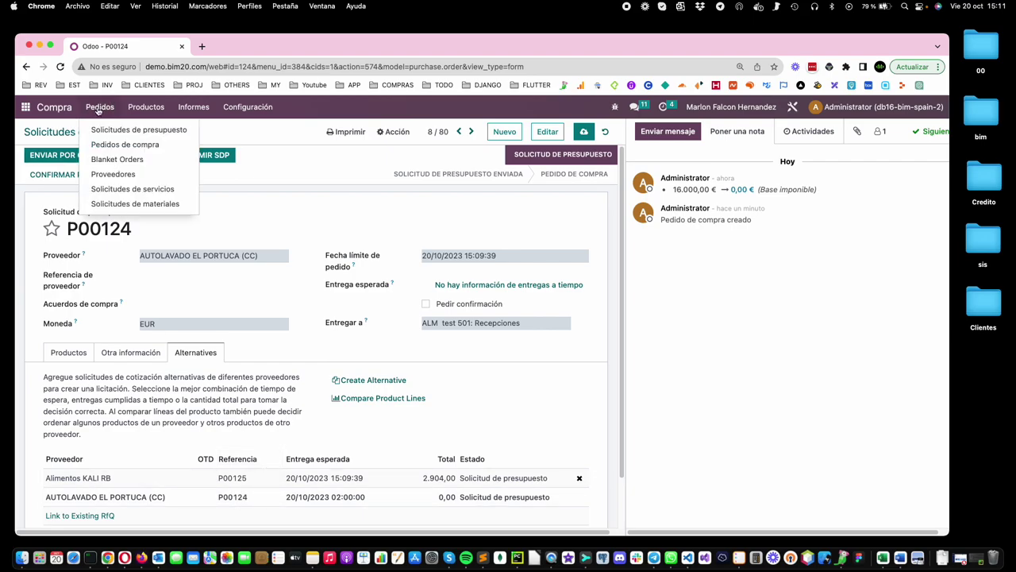
click(123, 145)
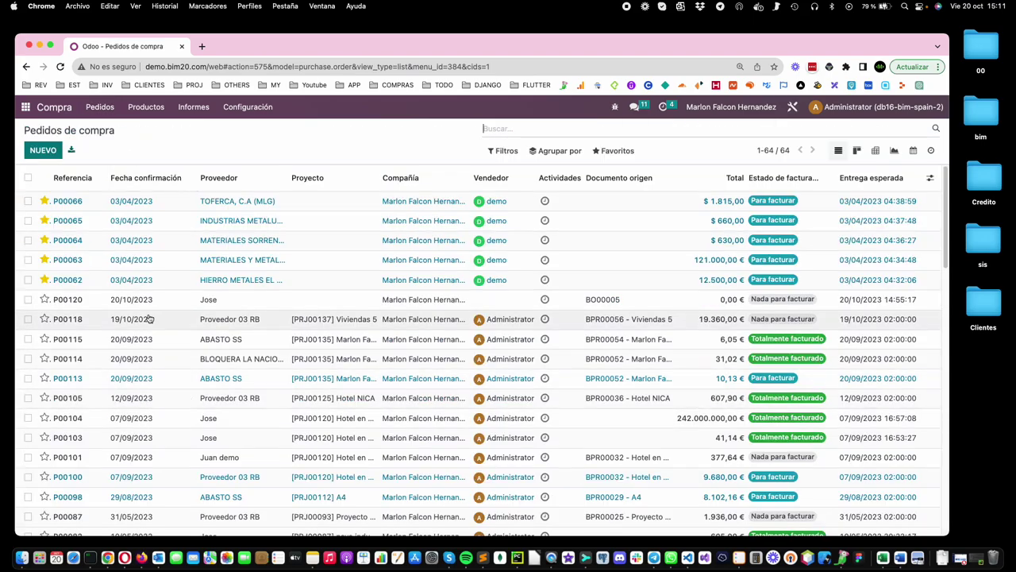
click(110, 108)
click(120, 143)
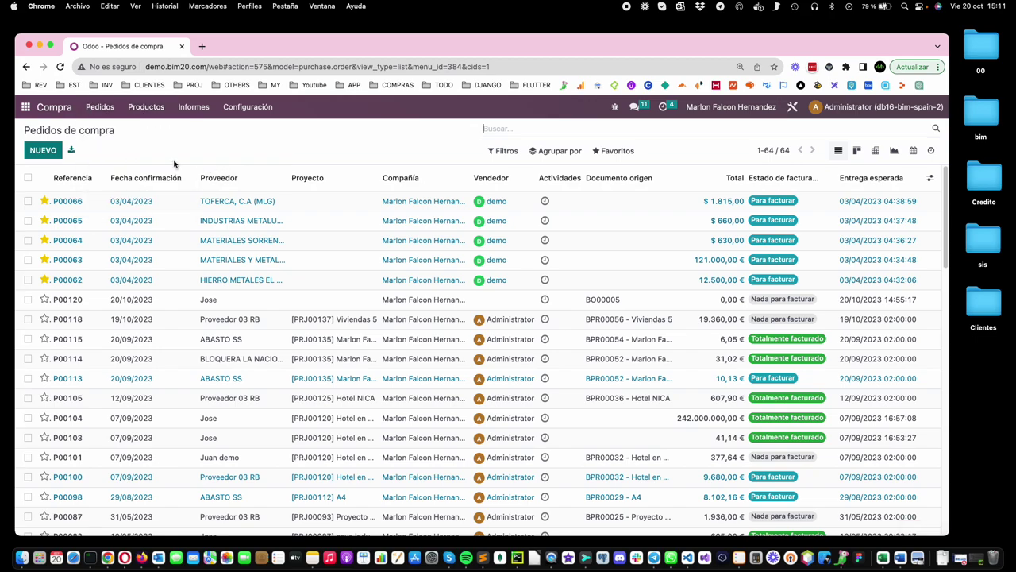
Open the Alimentos KALI RB quotation request, compare its product lines with the alternative and try choosing its Acero Corrugado RB line again
click(99, 108)
click(114, 130)
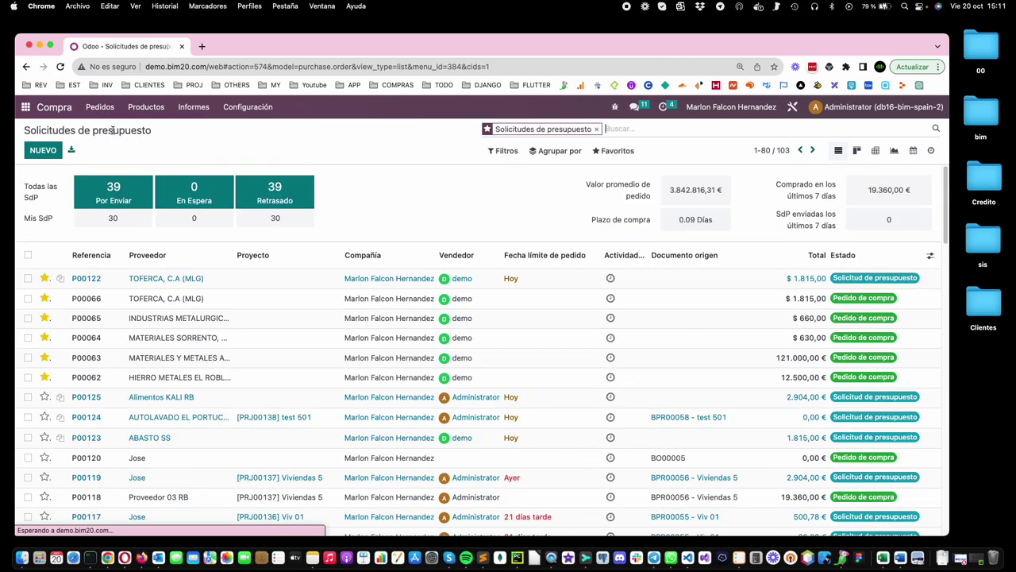
click(213, 399)
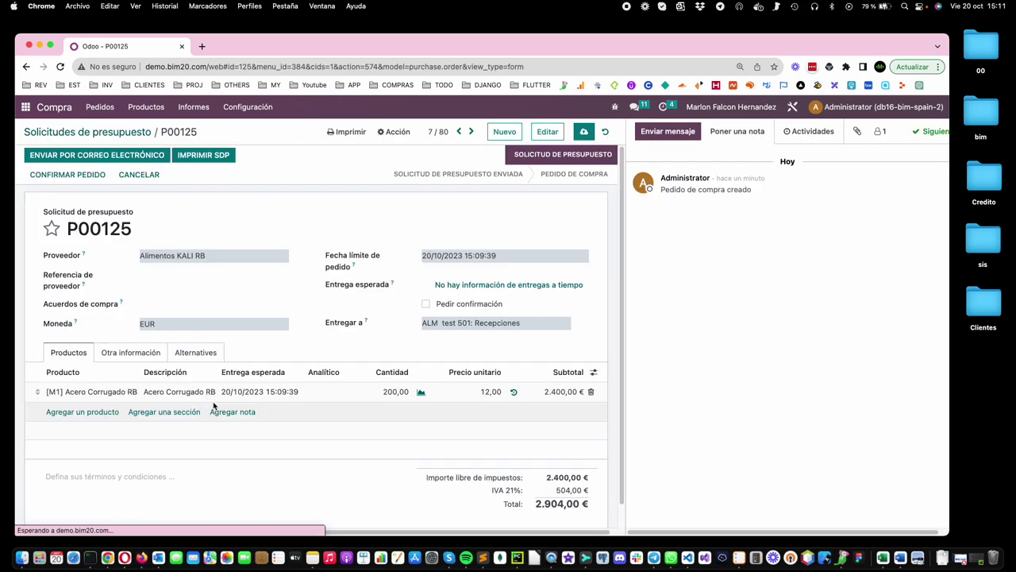
click(210, 358)
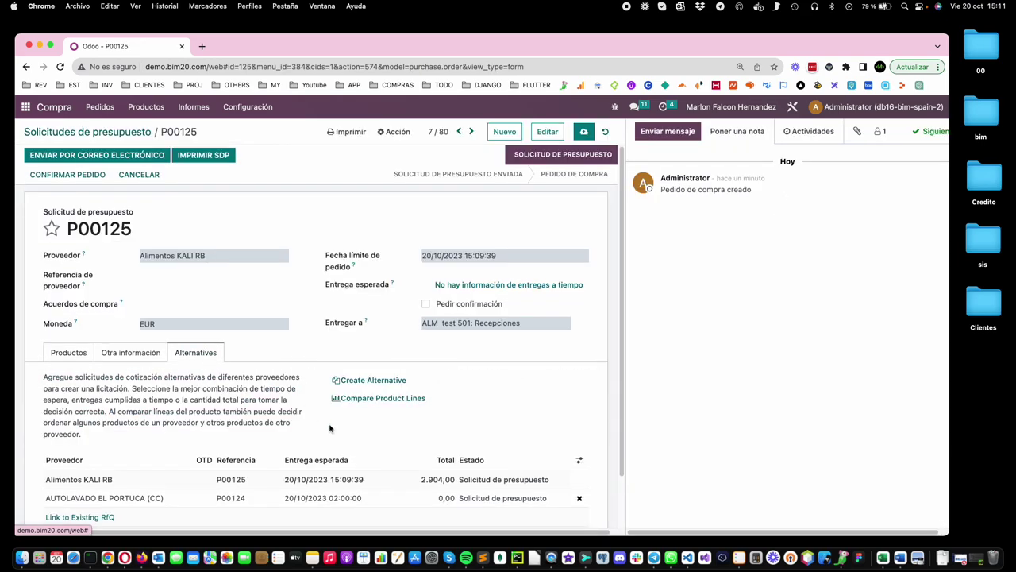
scroll(329, 429, down, 2)
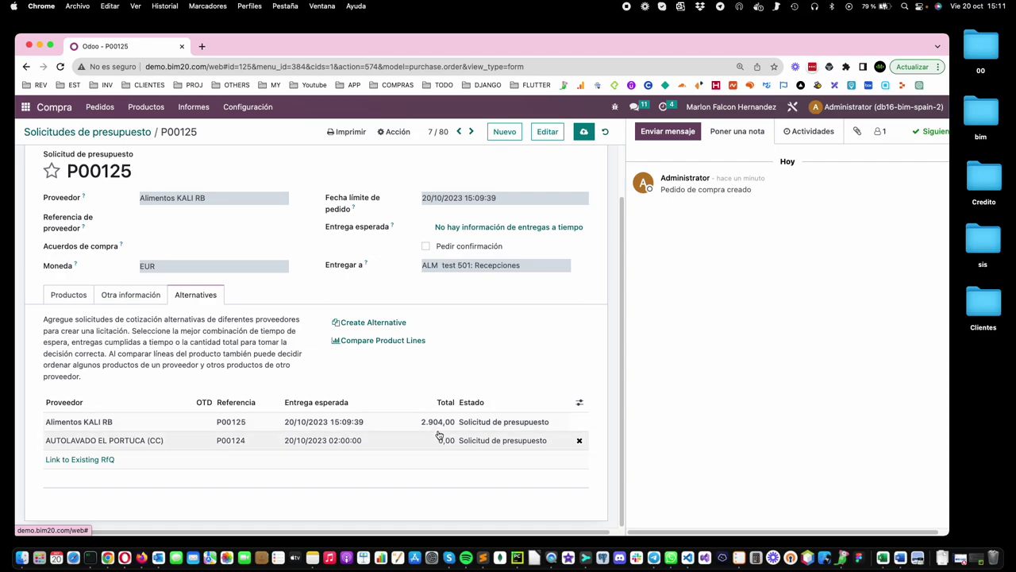
click(407, 339)
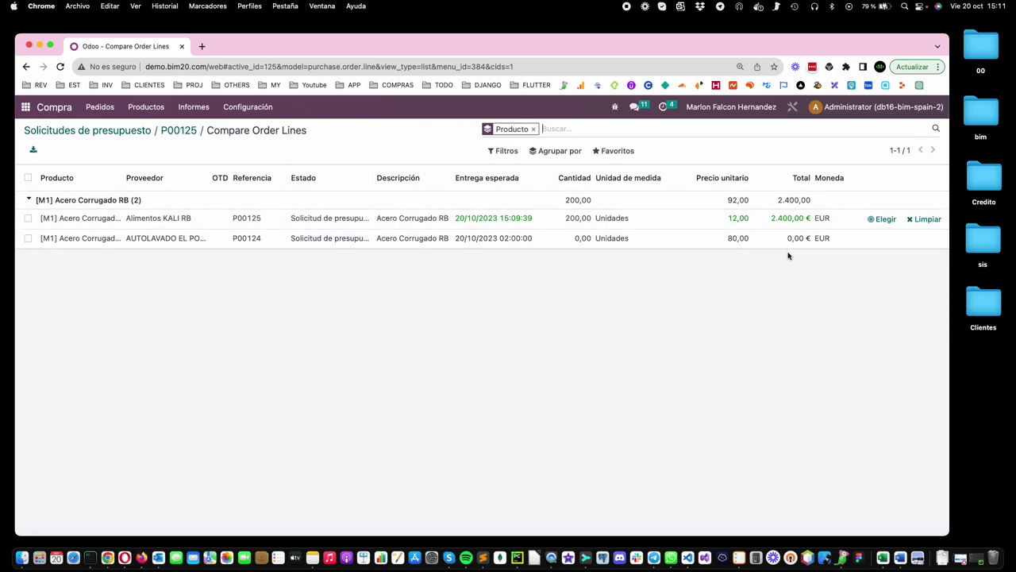
click(883, 219)
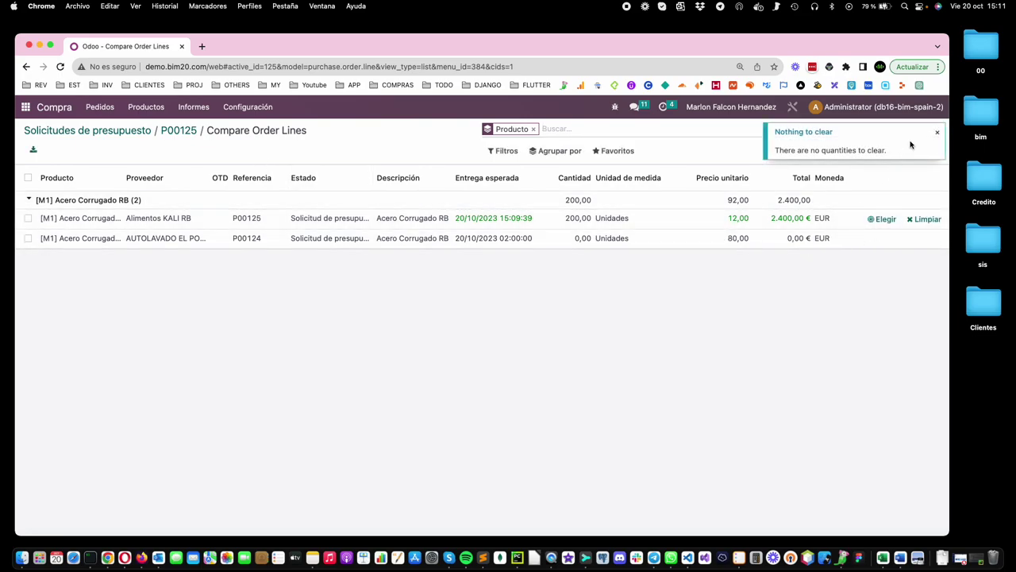
click(937, 135)
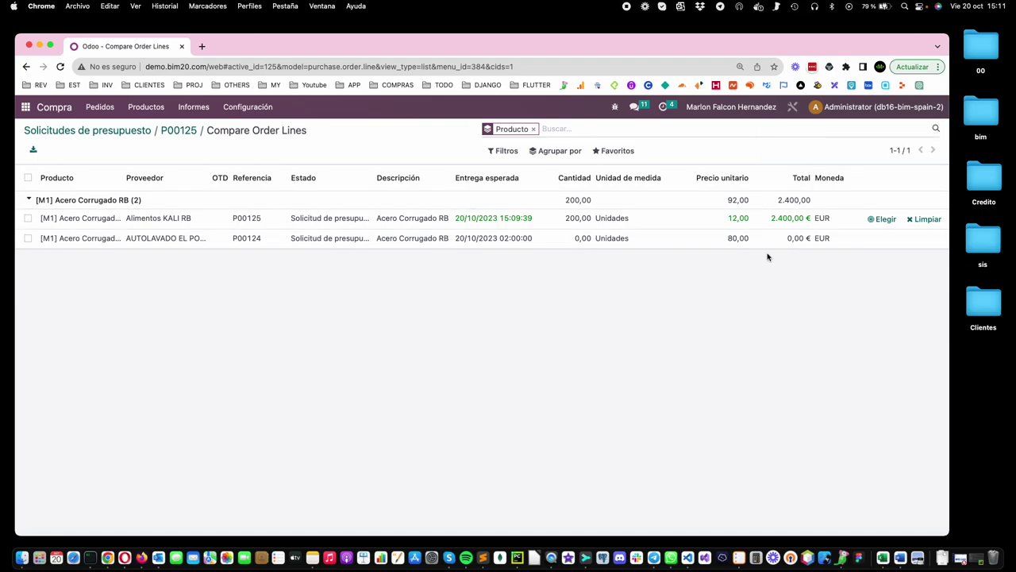
click(180, 131)
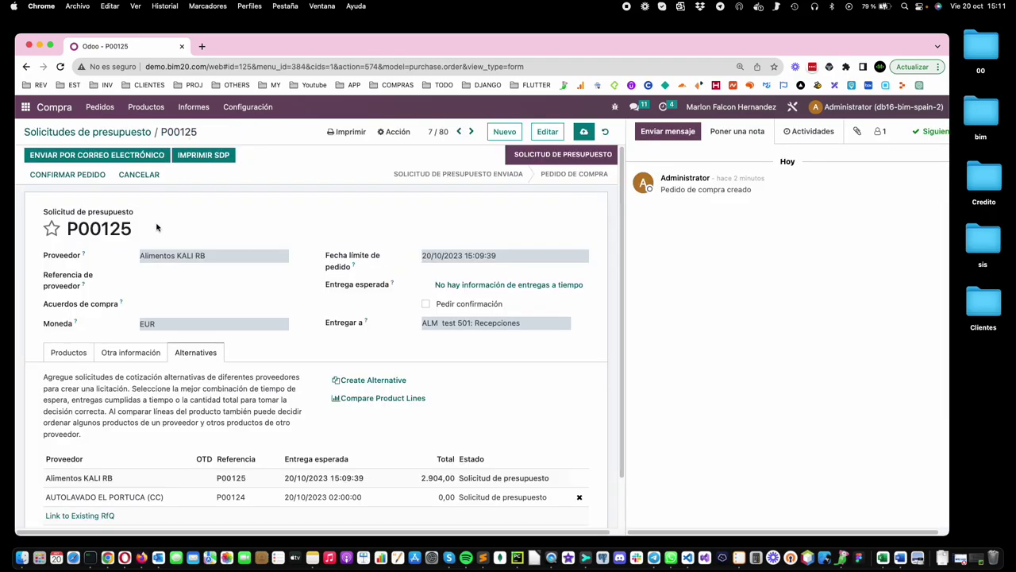
Assign the project [PRJ00138] test 501 and the budget [PSU00307] test 501 to the Alimentos KALI RB quotation and save it
click(116, 357)
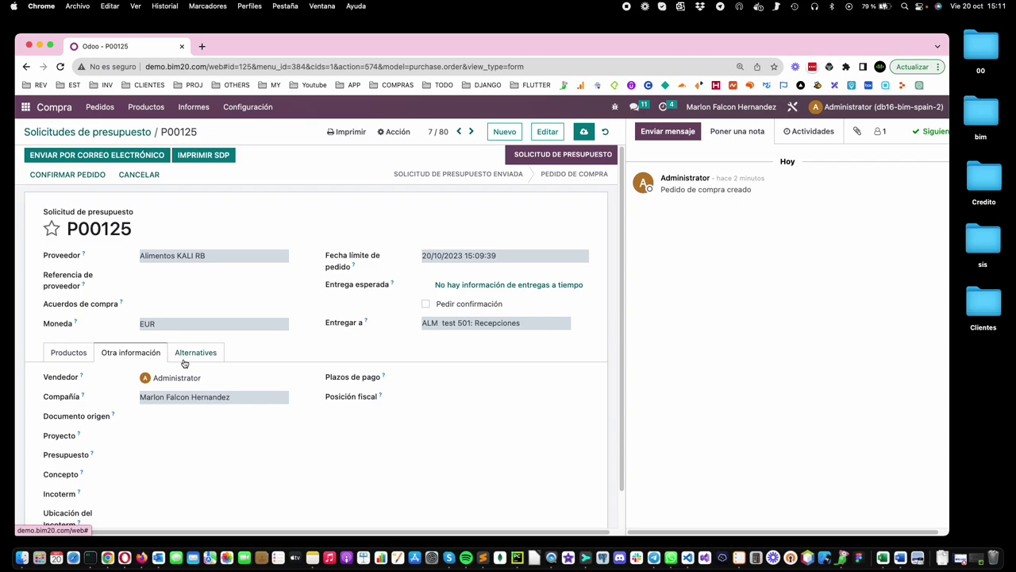
scroll(146, 429, down, 1)
click(151, 393)
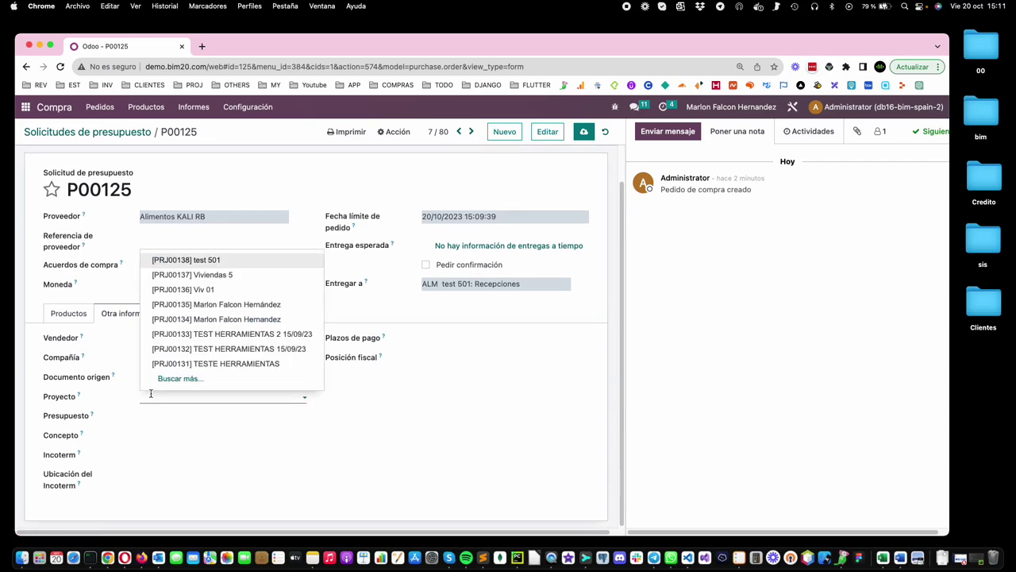
click(292, 261)
click(178, 416)
click(183, 433)
click(192, 436)
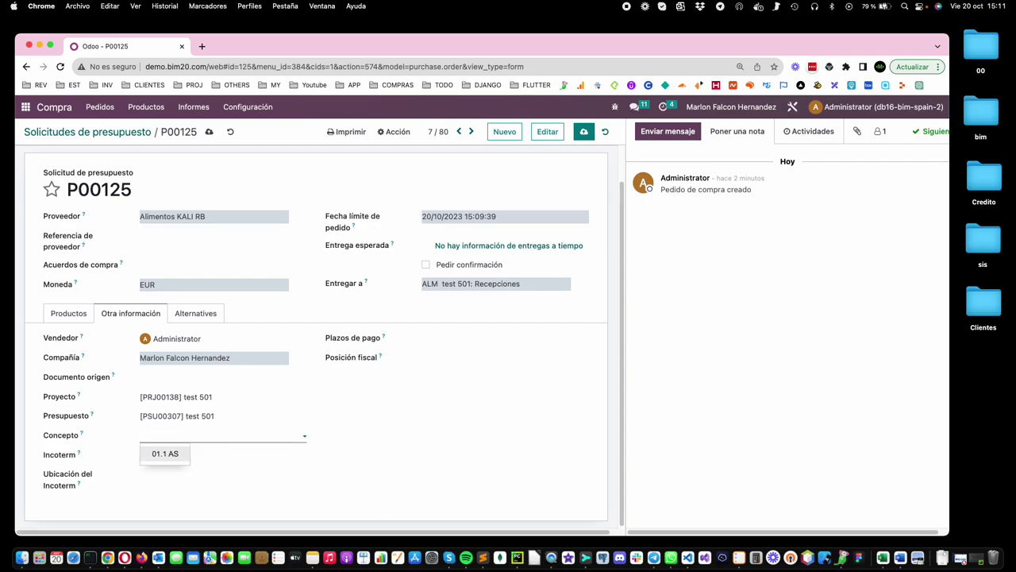
click(584, 131)
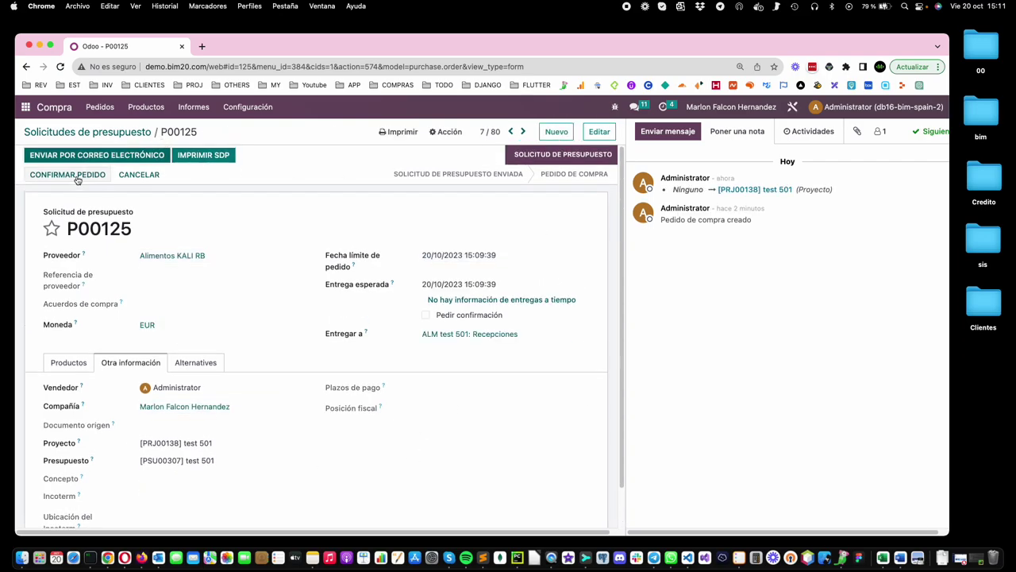
Confirm the Alimentos KALI RB quotation as a purchase order, keeping the alternatives, and check its products and alternative quotations
click(72, 174)
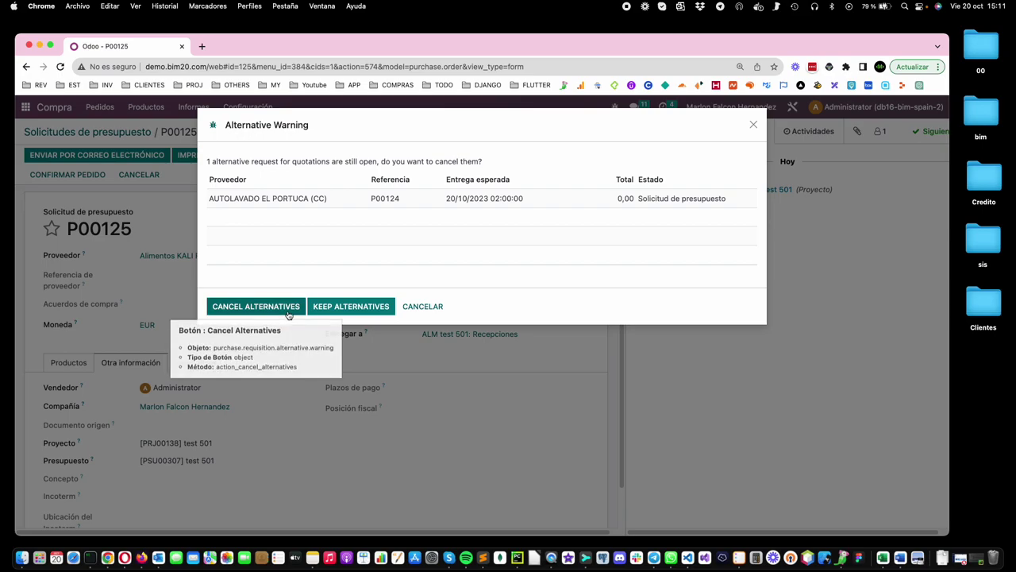
click(350, 308)
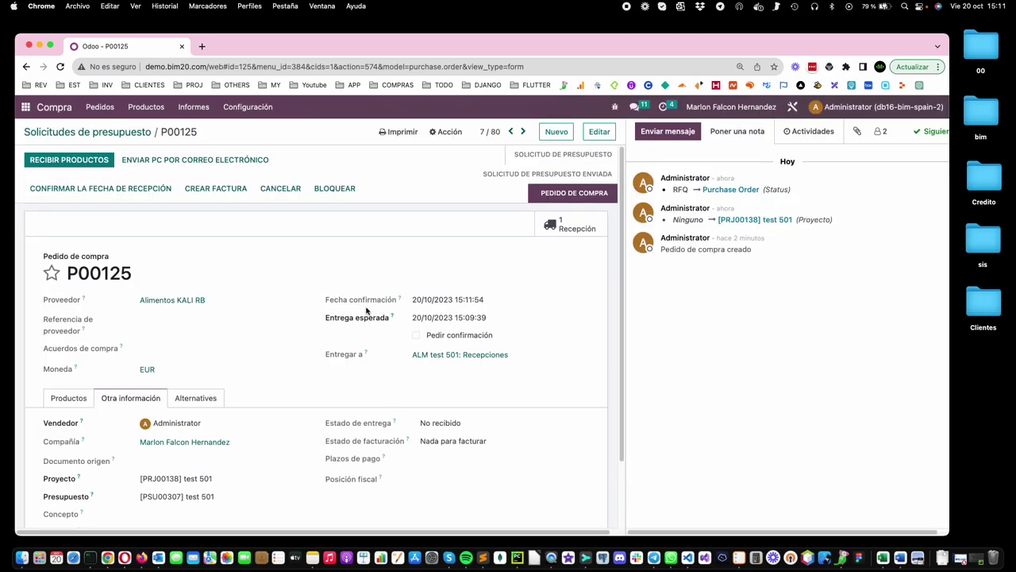
click(79, 403)
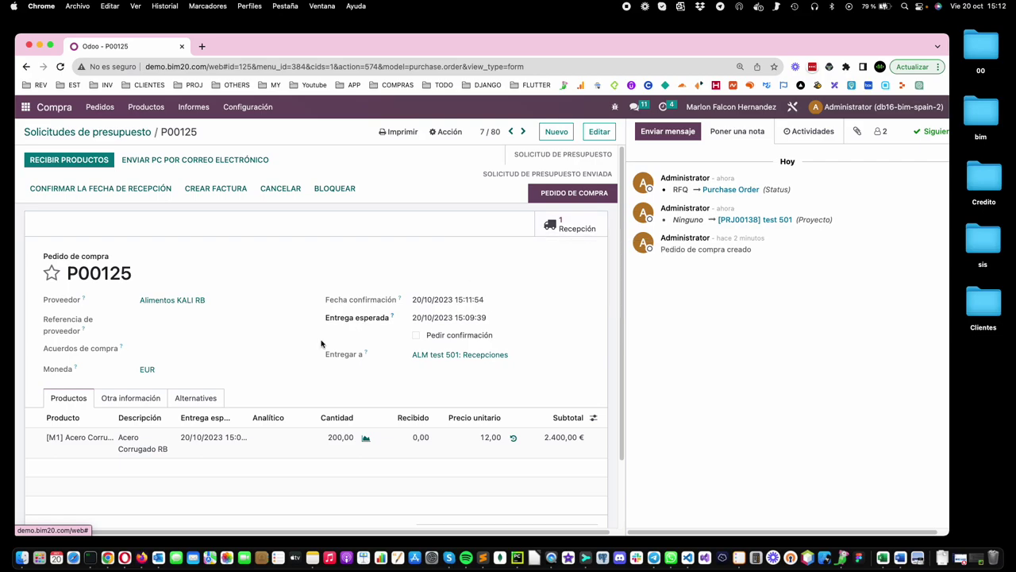
scroll(190, 357, down, 2)
click(184, 324)
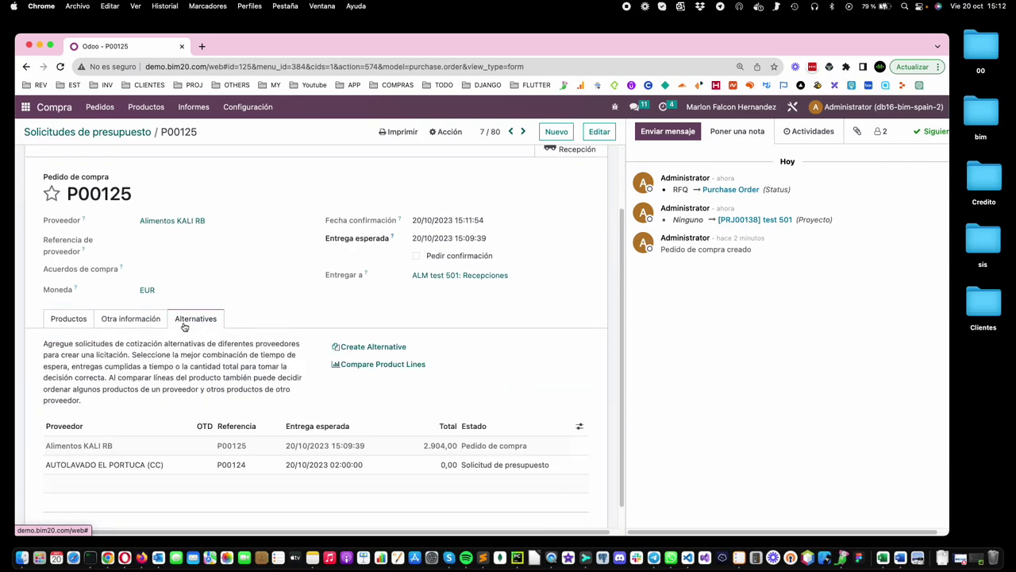